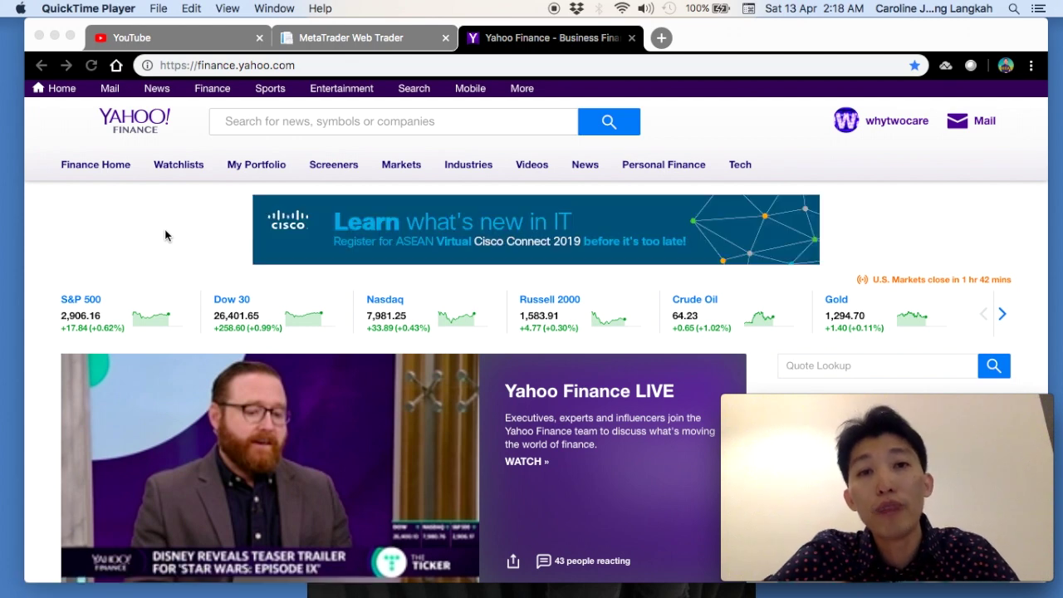
- Search 'yahoo finance' in a new Chrome tab and go to the Yahoo Finance site
{"action": "left_click", "coordinate": [662, 39]}
{"action": "left_click", "coordinate": [661, 39]}
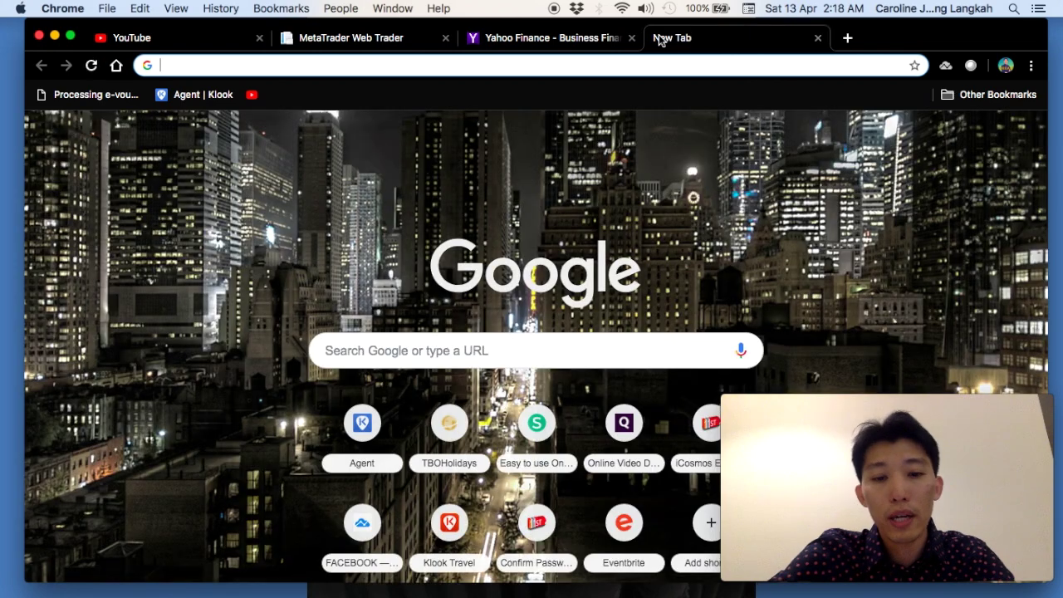
{"action": "type", "text": "yahoo finance"}
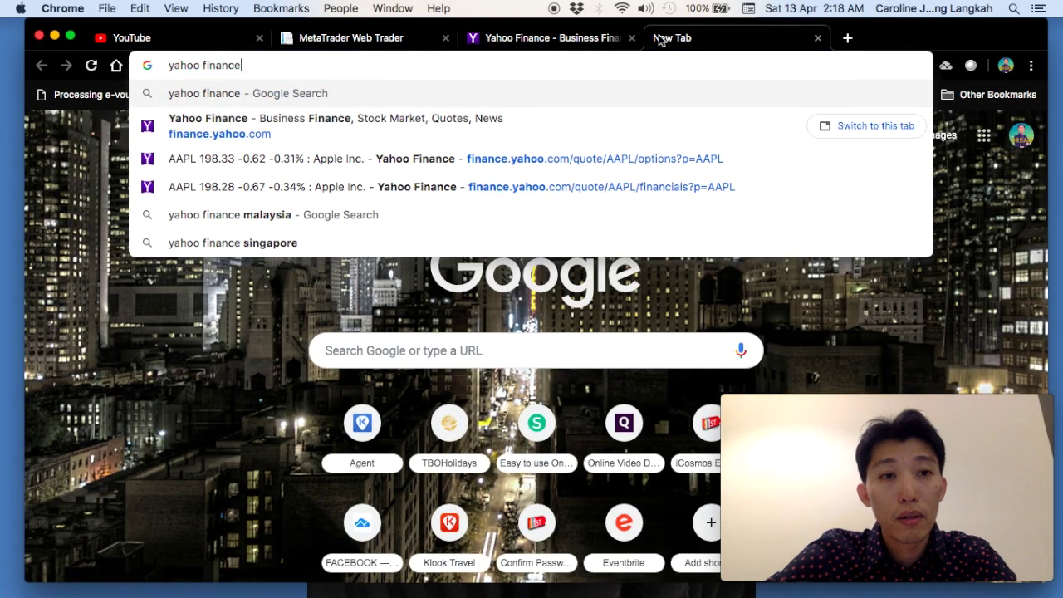
{"action": "key", "text": "Return"}
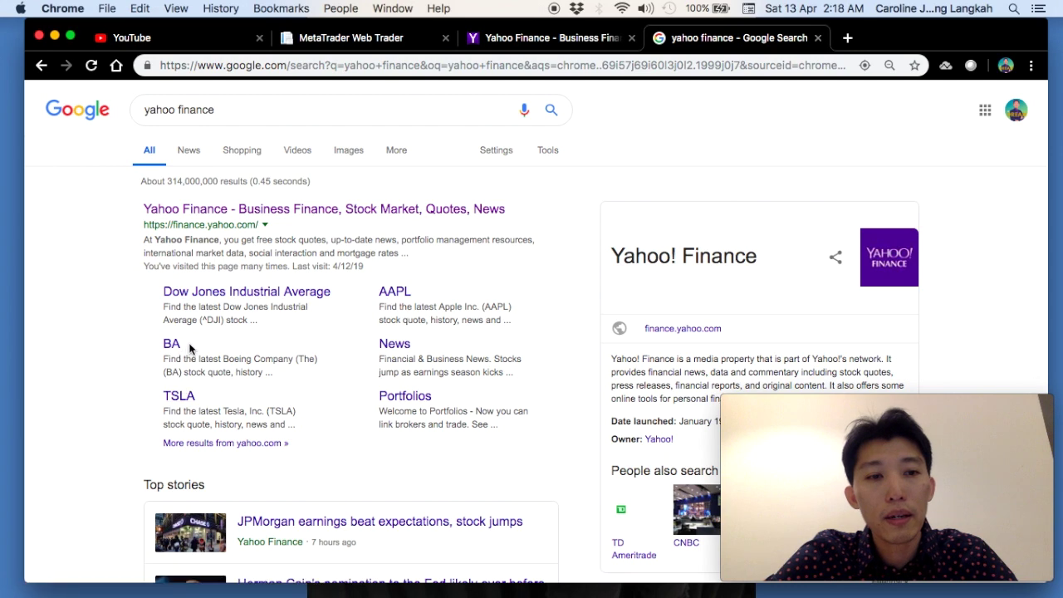
{"action": "left_click", "coordinate": [226, 209]}
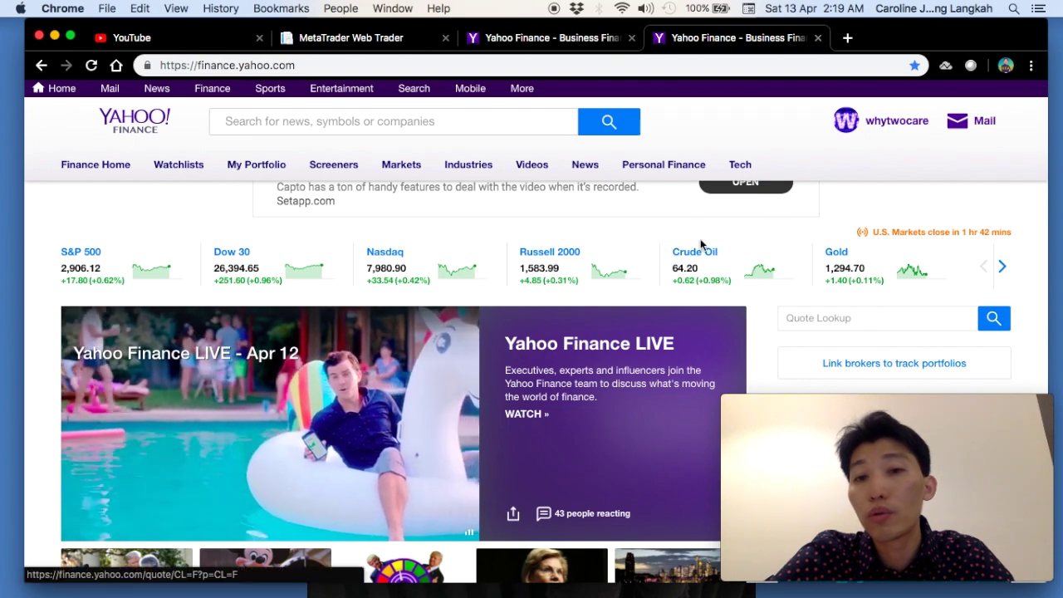
- Advance the market ticker twice to reveal Vix, GBP/USD, Bitcoin USD, FTSE 100 and Nikkei 225
{"action": "left_click", "coordinate": [1002, 266]}
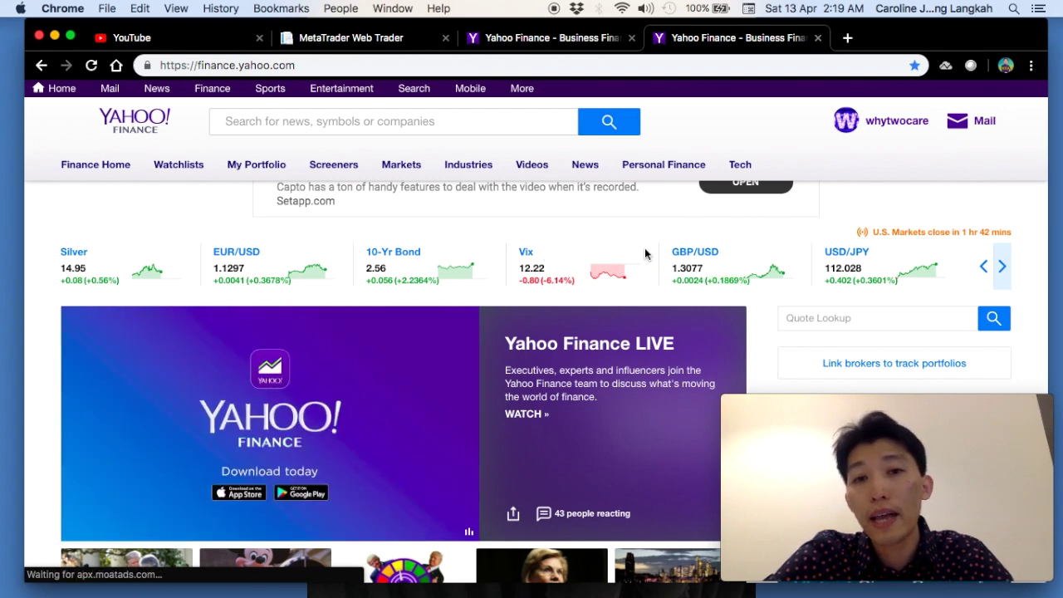
{"action": "left_click", "coordinate": [1003, 268]}
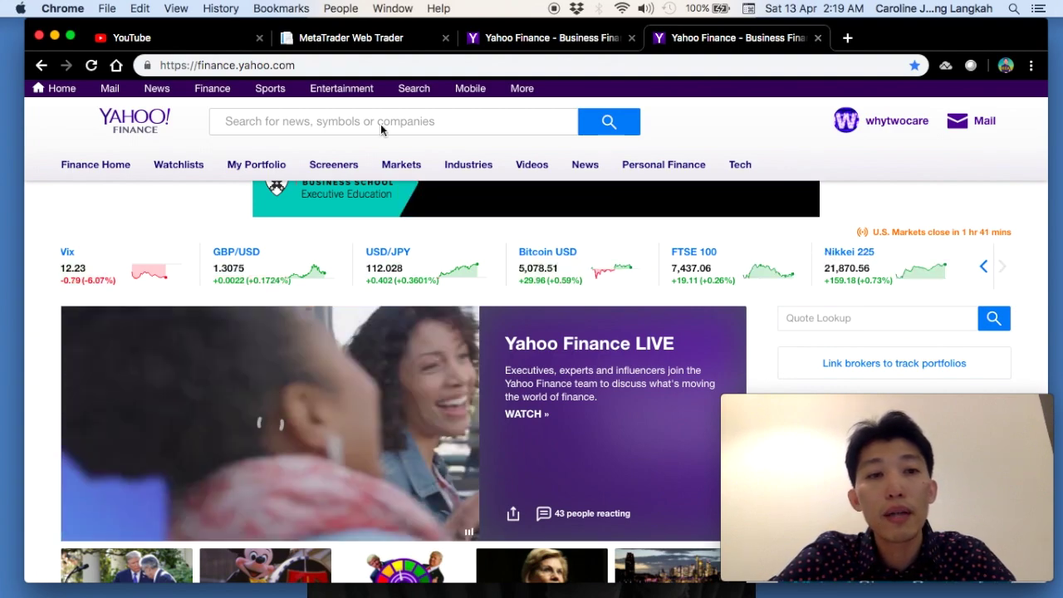
- Search for Apple, open the AAPL quote page and scroll through its Summary statistics
{"action": "left_click", "coordinate": [351, 121]}
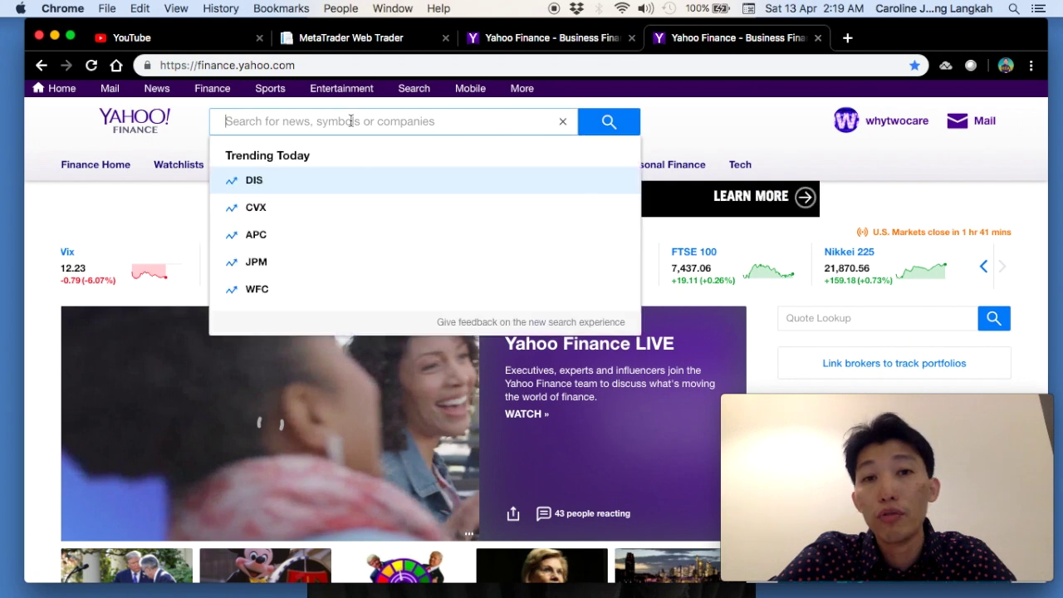
{"action": "type", "text": "apple"}
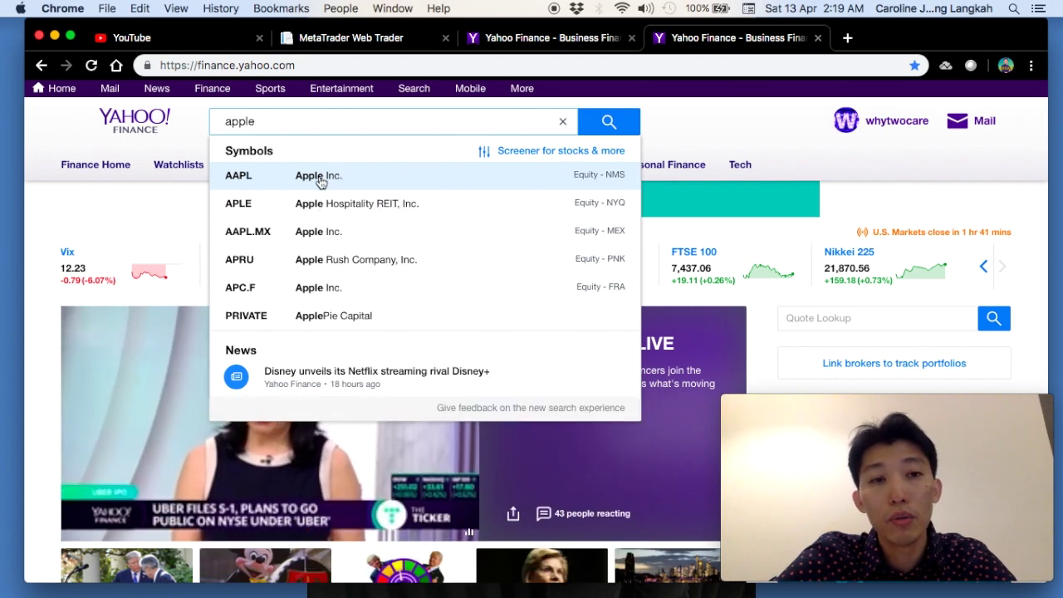
{"action": "left_click", "coordinate": [321, 182]}
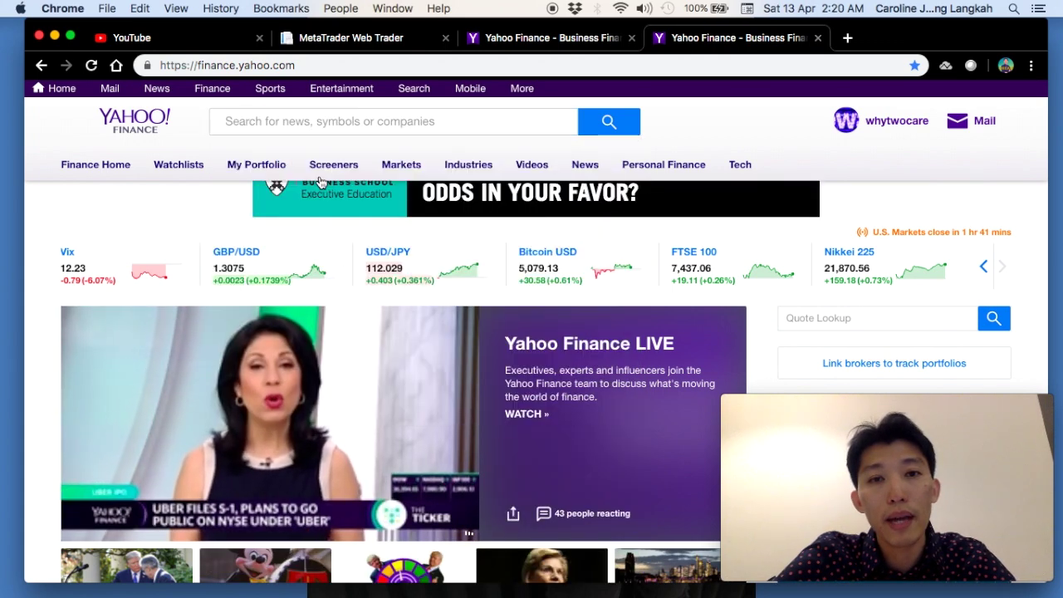
{"action": "scroll", "coordinate": [34, 366], "scroll_direction": "down", "scroll_amount": 3}
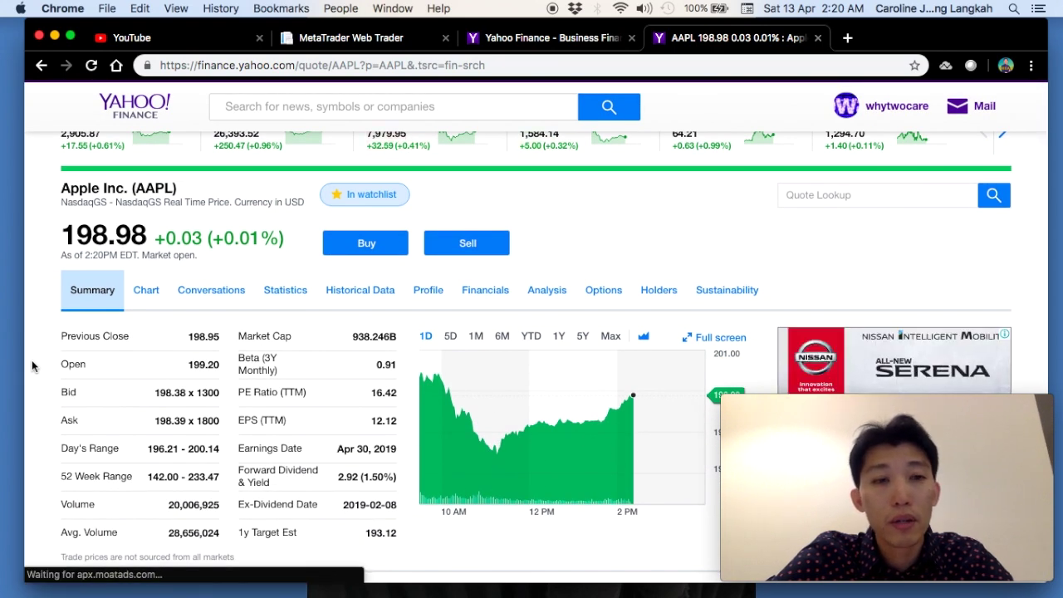
{"action": "scroll", "coordinate": [33, 366], "scroll_direction": "down", "scroll_amount": 1}
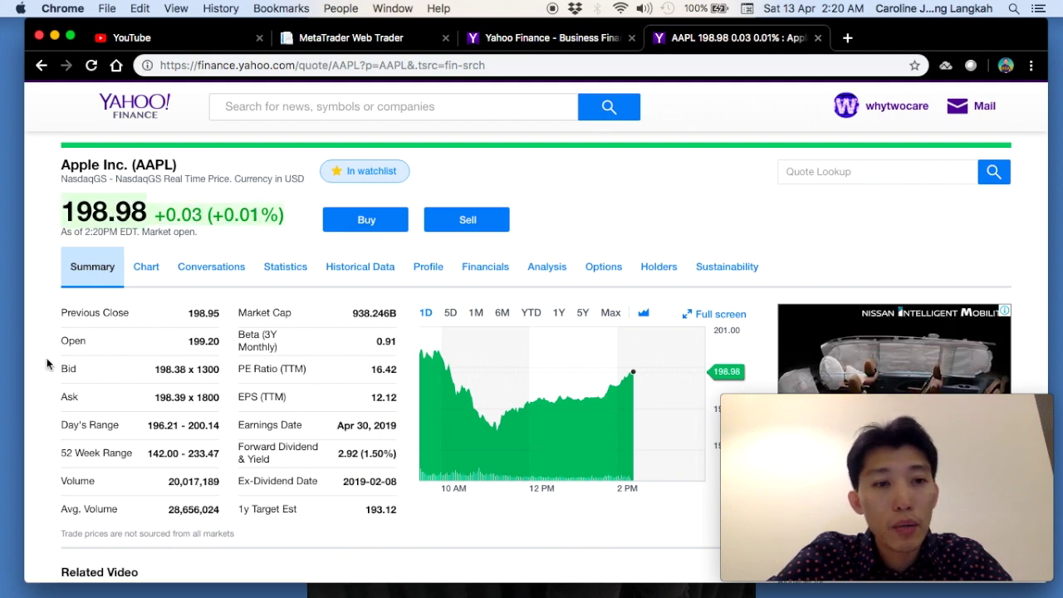
{"action": "scroll", "coordinate": [47, 363], "scroll_direction": "down", "scroll_amount": 1}
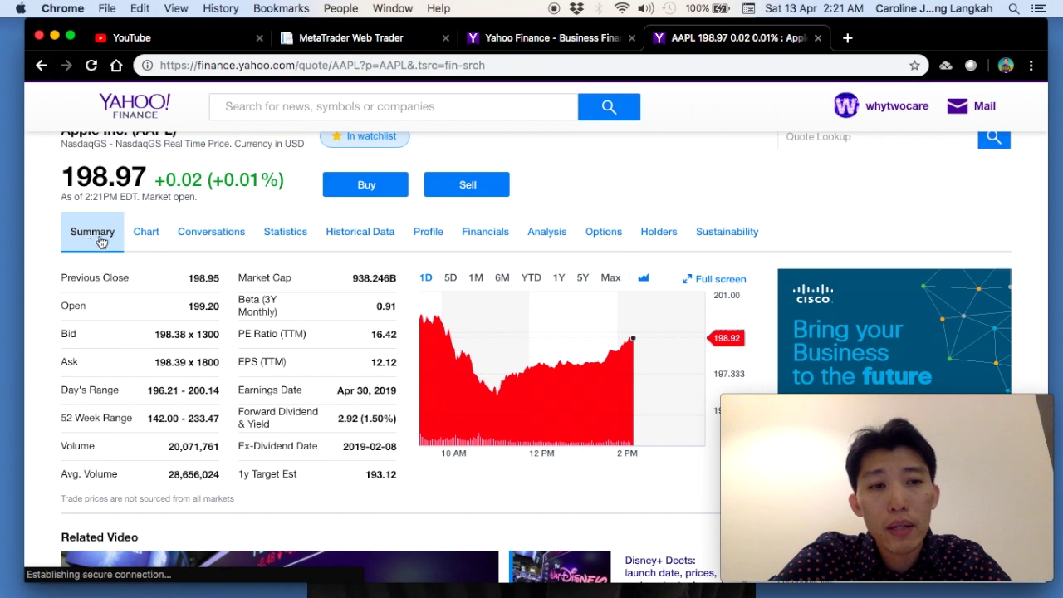
- Open the AAPL interactive chart from the Chart tab
{"action": "left_click", "coordinate": [146, 232]}
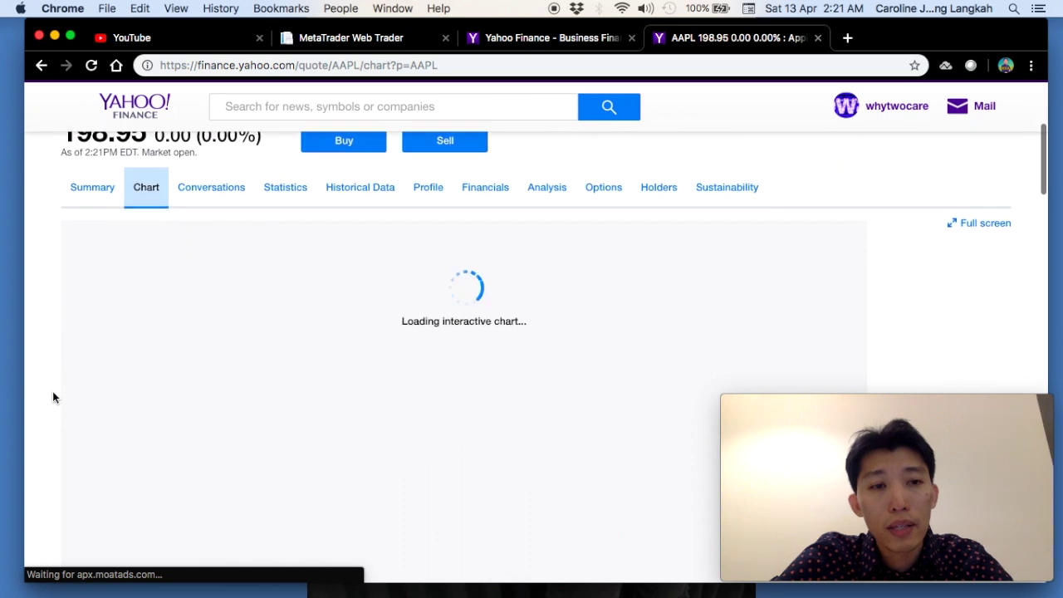
{"action": "scroll", "coordinate": [52, 397], "scroll_direction": "down", "scroll_amount": 1}
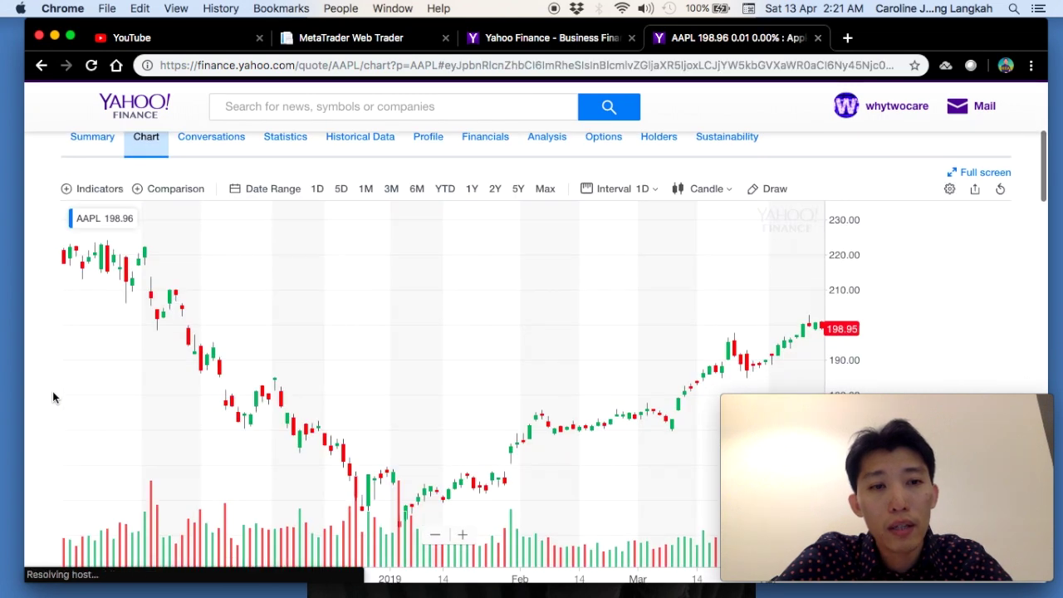
{"action": "scroll", "coordinate": [41, 350], "scroll_direction": "down", "scroll_amount": 1}
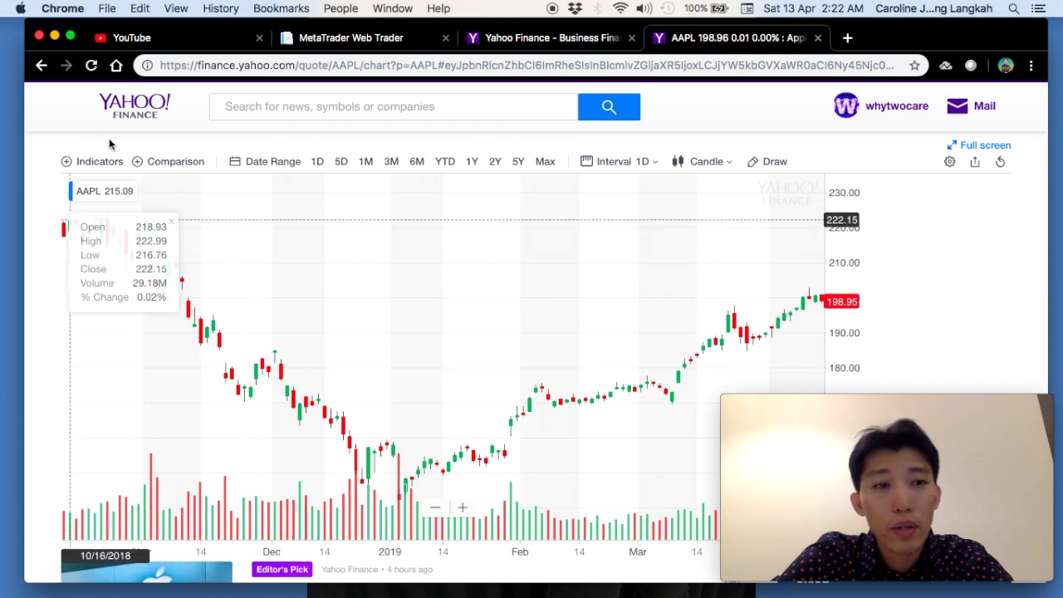
- Add a blue 50-period exponential moving average to the AAPL chart
{"action": "left_click", "coordinate": [67, 162]}
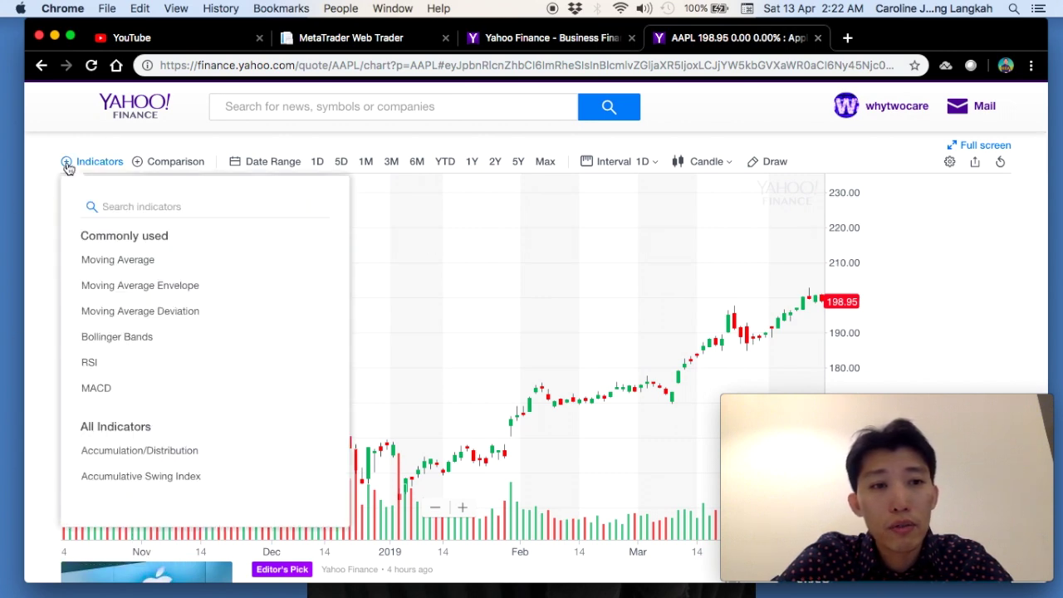
{"action": "left_click", "coordinate": [131, 262]}
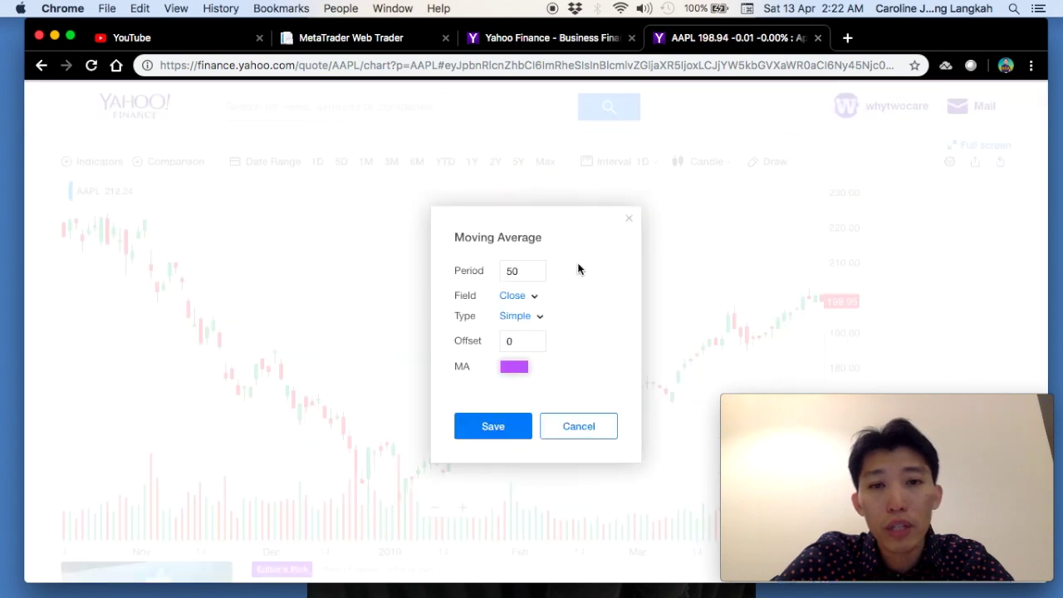
{"action": "left_click", "coordinate": [540, 320]}
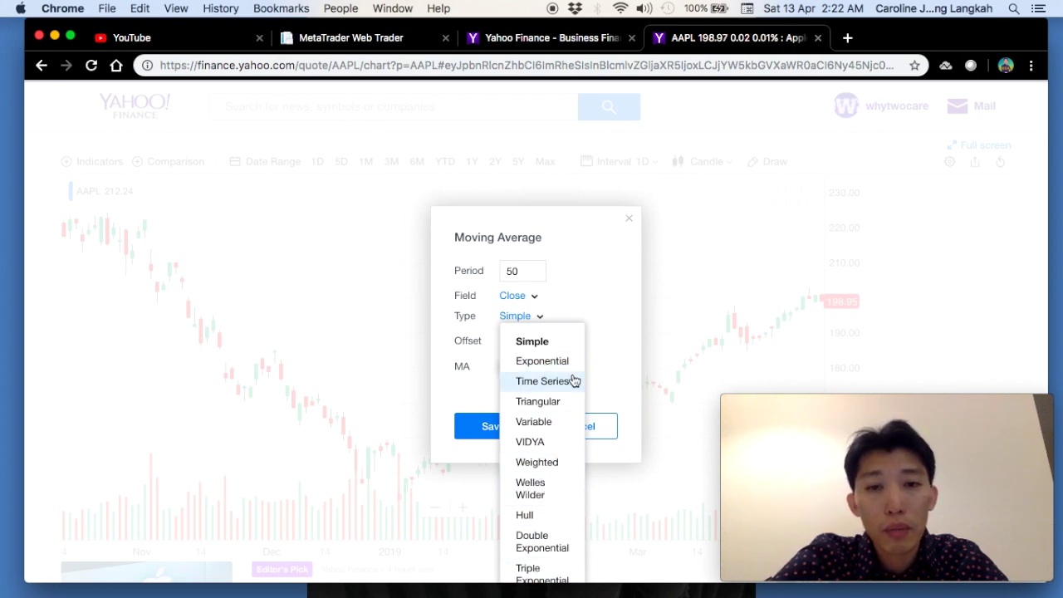
{"action": "left_click", "coordinate": [594, 288]}
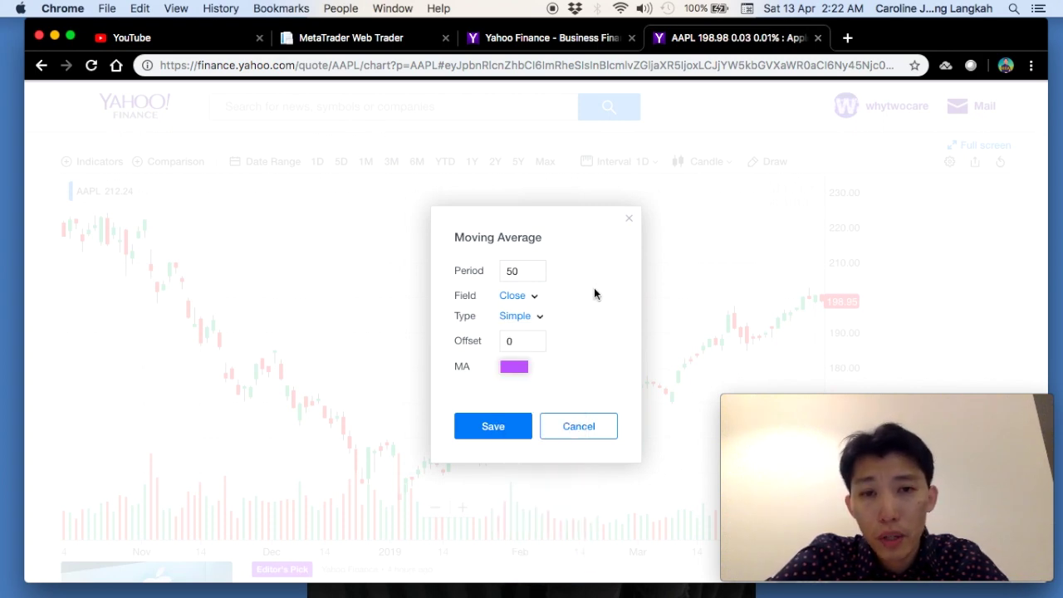
{"action": "left_click", "coordinate": [541, 320]}
{"action": "left_click", "coordinate": [536, 363]}
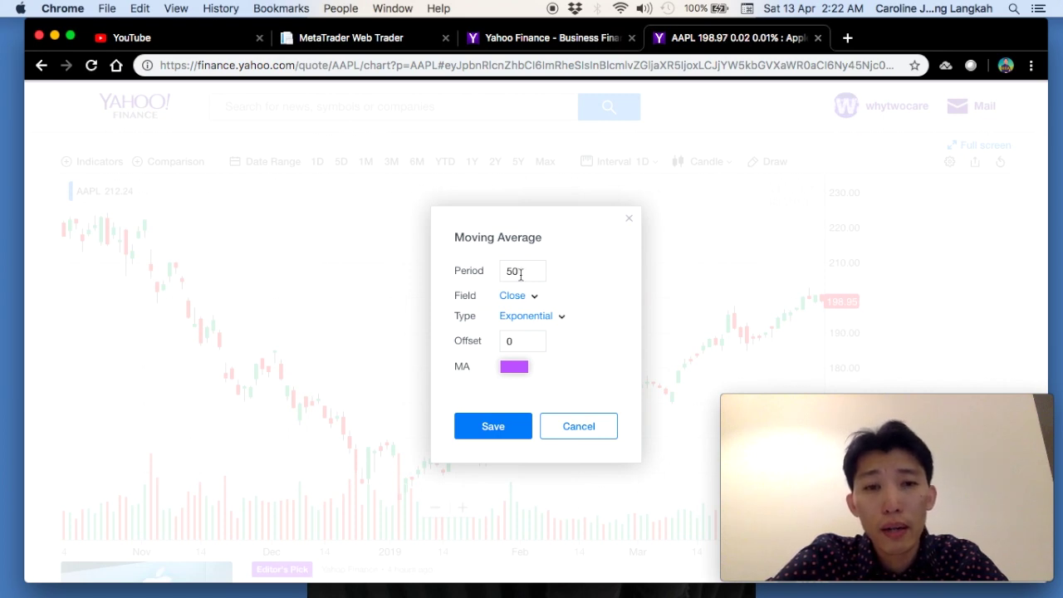
{"action": "left_click", "coordinate": [516, 369]}
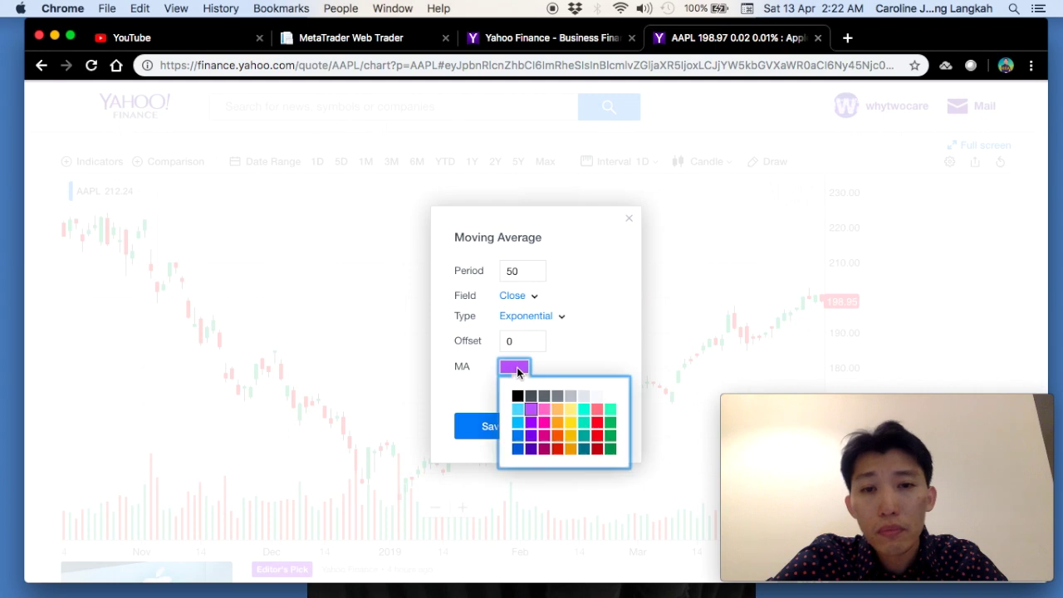
{"action": "left_click", "coordinate": [516, 449]}
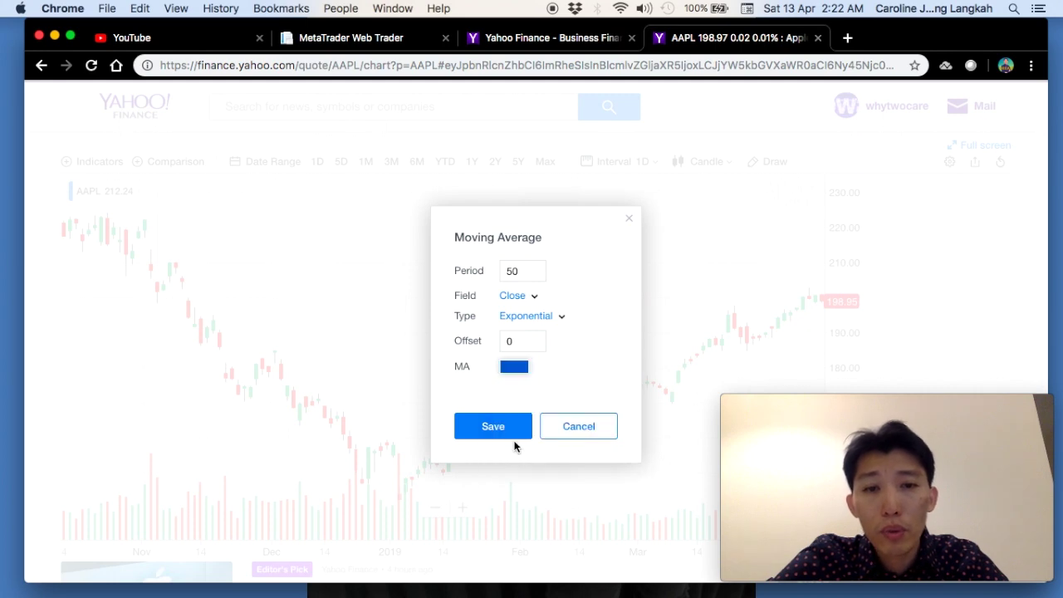
{"action": "left_click", "coordinate": [505, 428]}
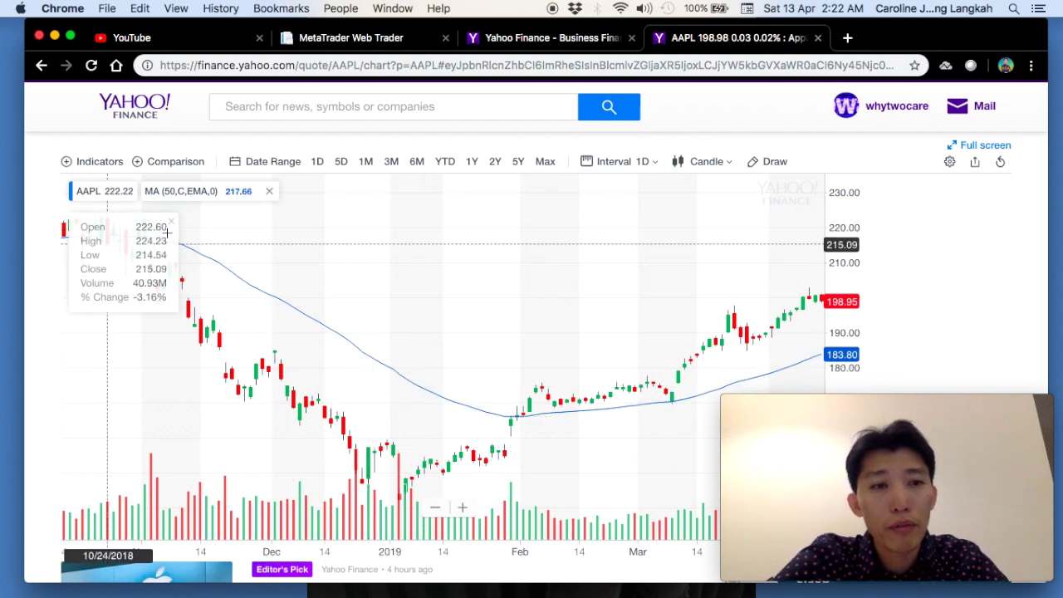
{"action": "left_click", "coordinate": [67, 164]}
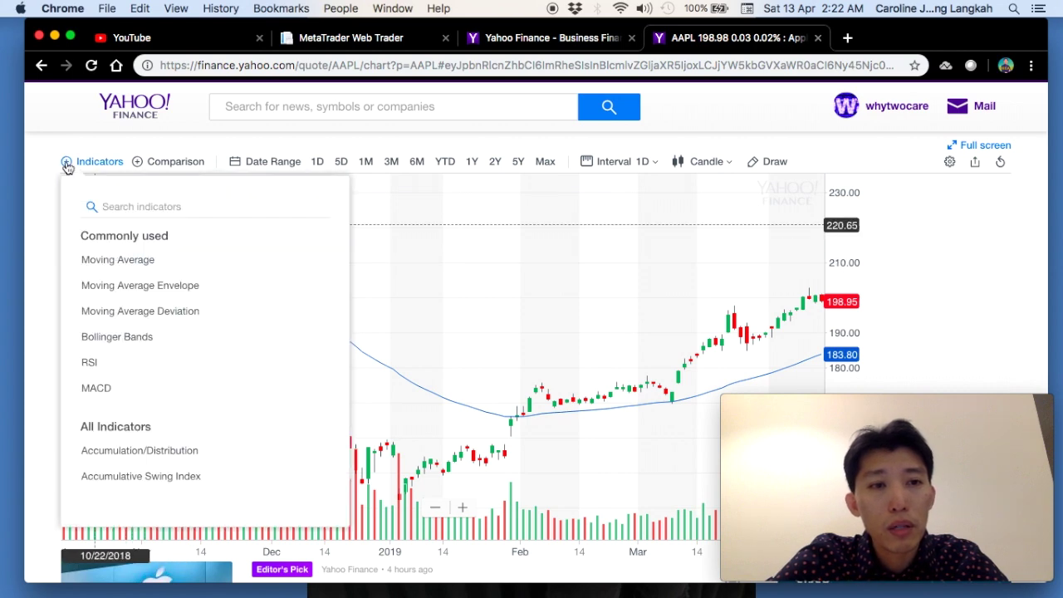
- Add a red 150-period moving average to the chart
{"action": "left_click", "coordinate": [121, 261]}
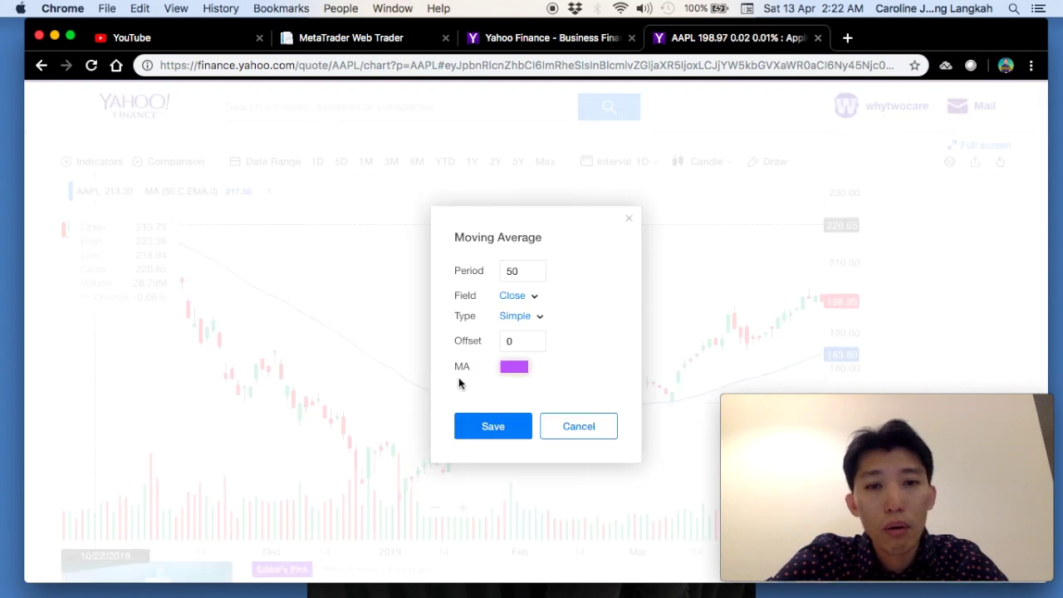
{"action": "left_click", "coordinate": [506, 272]}
{"action": "left_click", "coordinate": [518, 367]}
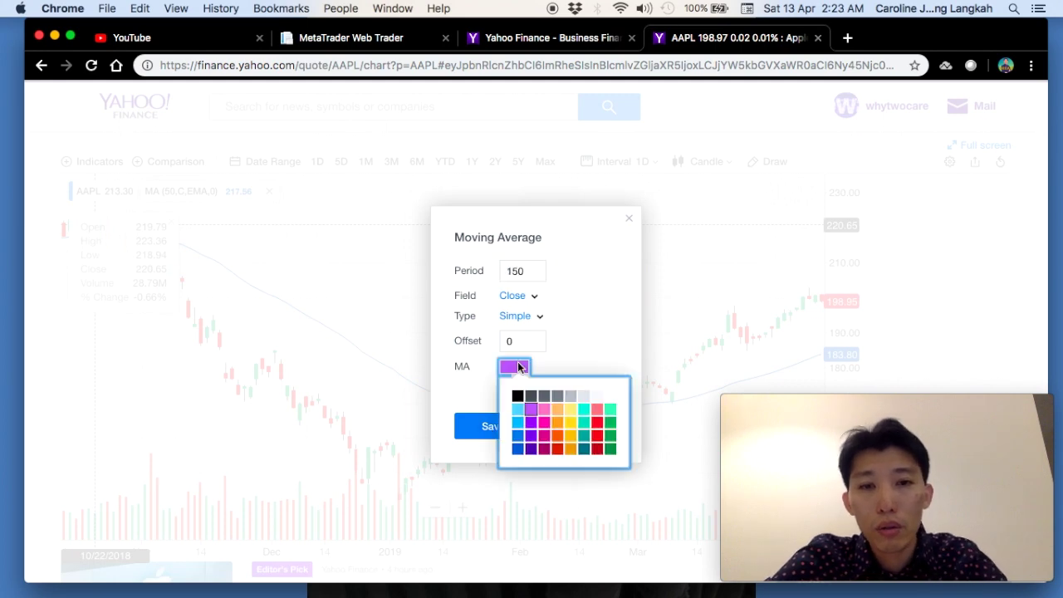
{"action": "left_click", "coordinate": [559, 451]}
{"action": "left_click", "coordinate": [493, 426]}
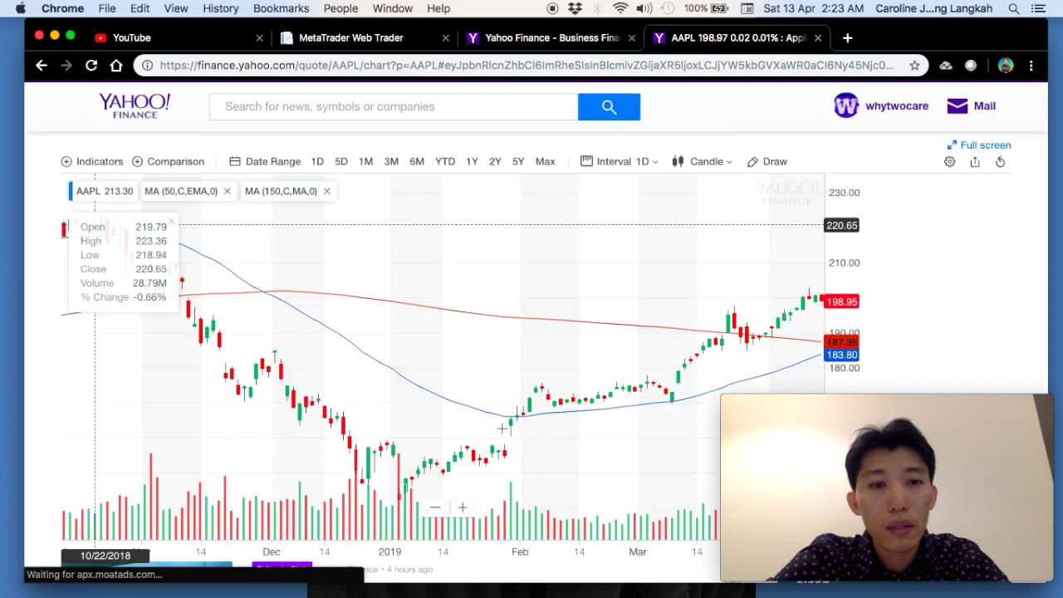
- Add a magenta 200-period exponential moving average
{"action": "left_click", "coordinate": [75, 162]}
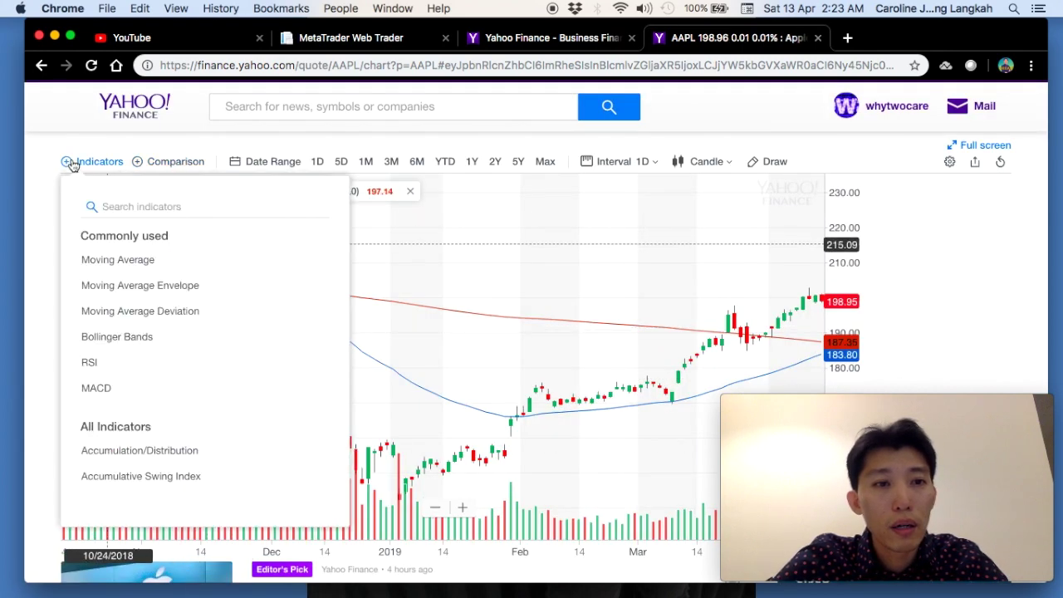
{"action": "left_click", "coordinate": [137, 261]}
{"action": "left_click", "coordinate": [521, 269]}
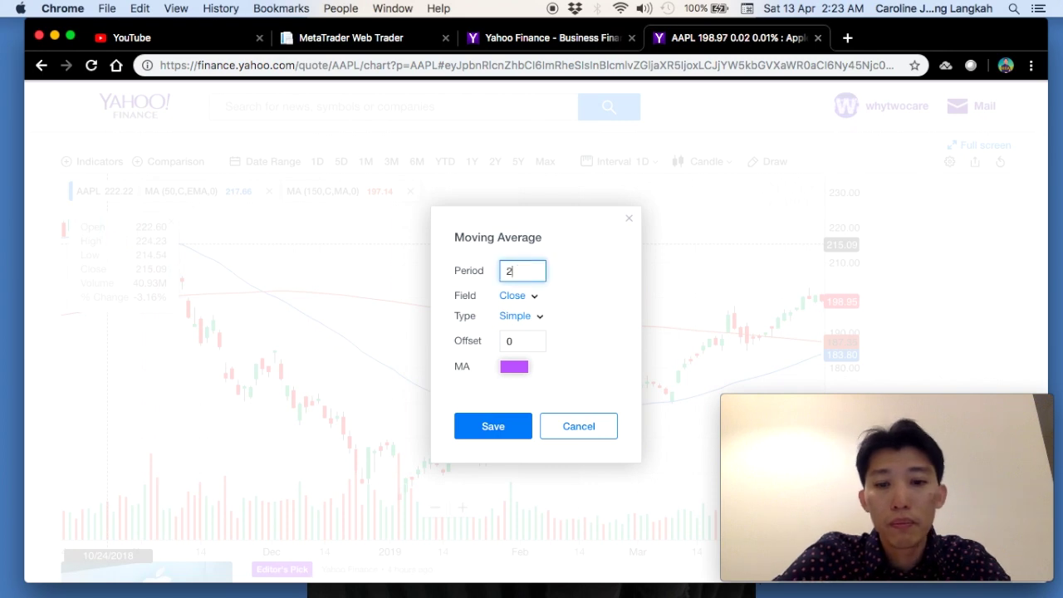
{"action": "left_click", "coordinate": [520, 370]}
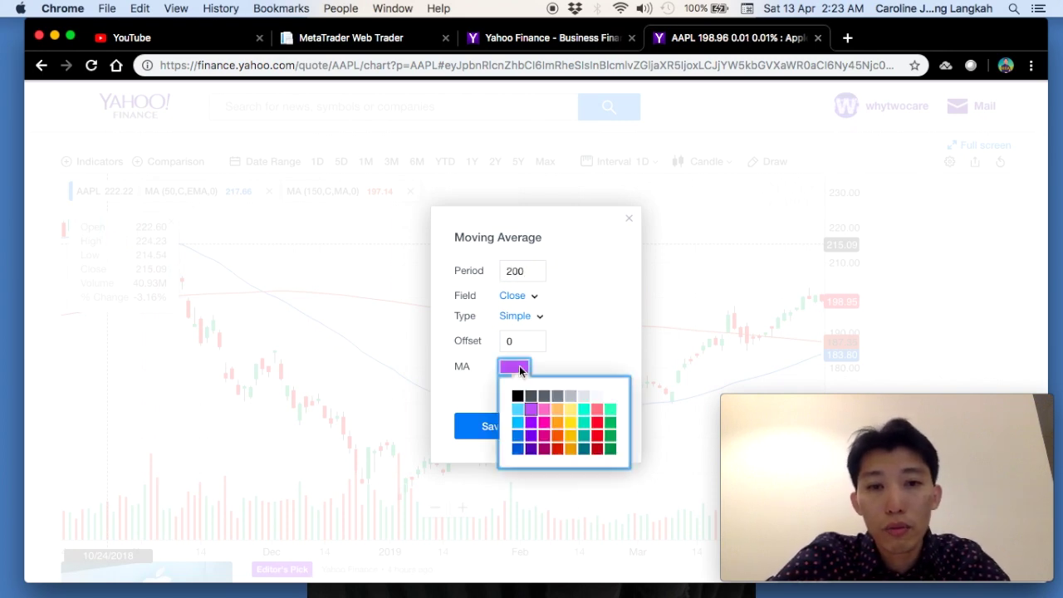
{"action": "left_click", "coordinate": [546, 427]}
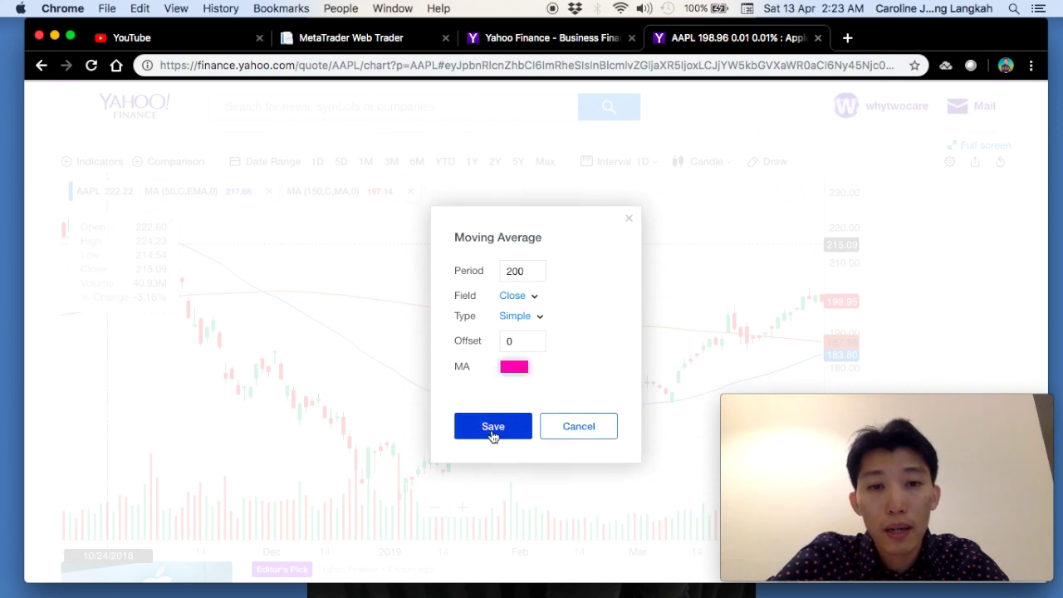
{"action": "left_click", "coordinate": [542, 320]}
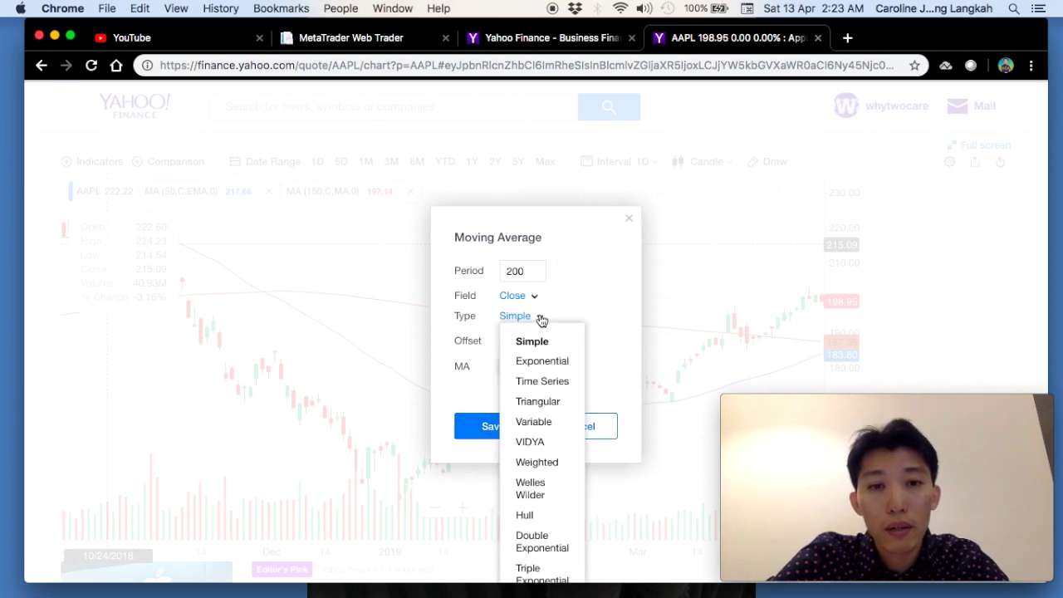
{"action": "left_click", "coordinate": [536, 363]}
{"action": "left_click", "coordinate": [496, 424]}
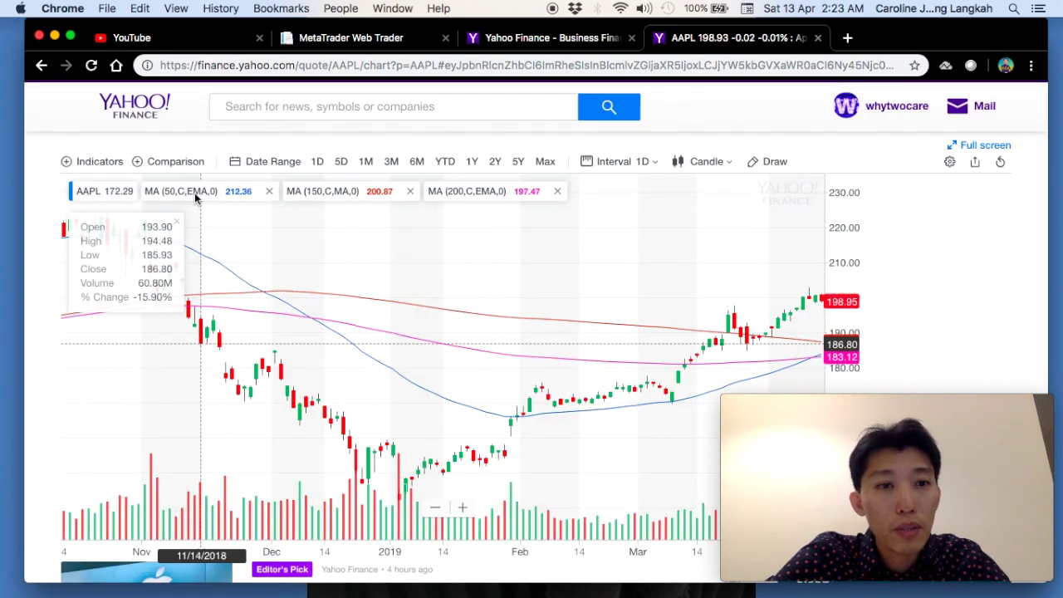
- Change the MA (150) average type to Exponential
{"action": "left_click", "coordinate": [349, 192]}
{"action": "left_click", "coordinate": [536, 319]}
{"action": "left_click", "coordinate": [543, 361]}
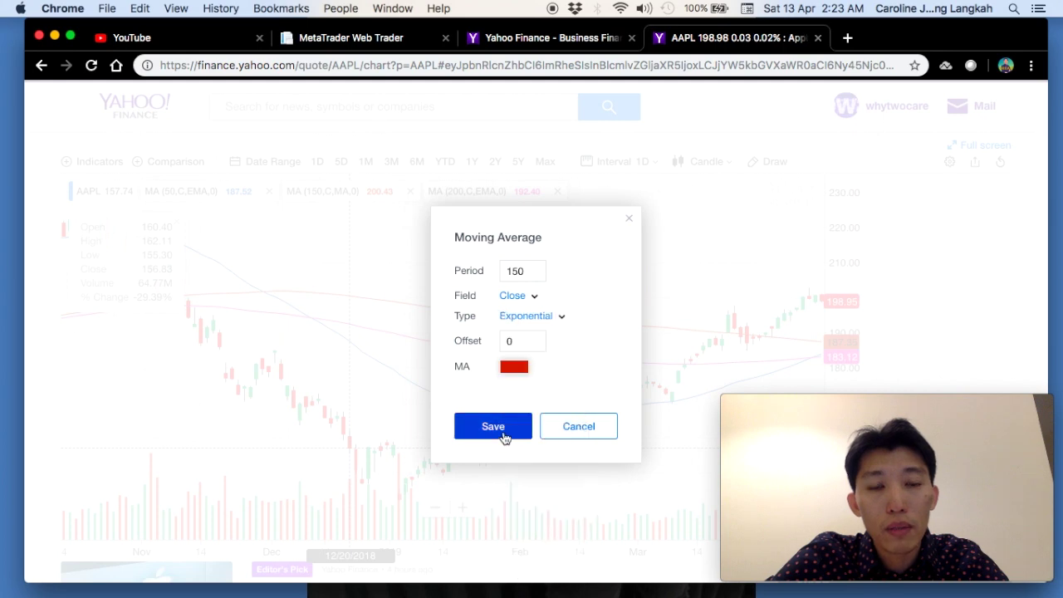
{"action": "left_click", "coordinate": [493, 427]}
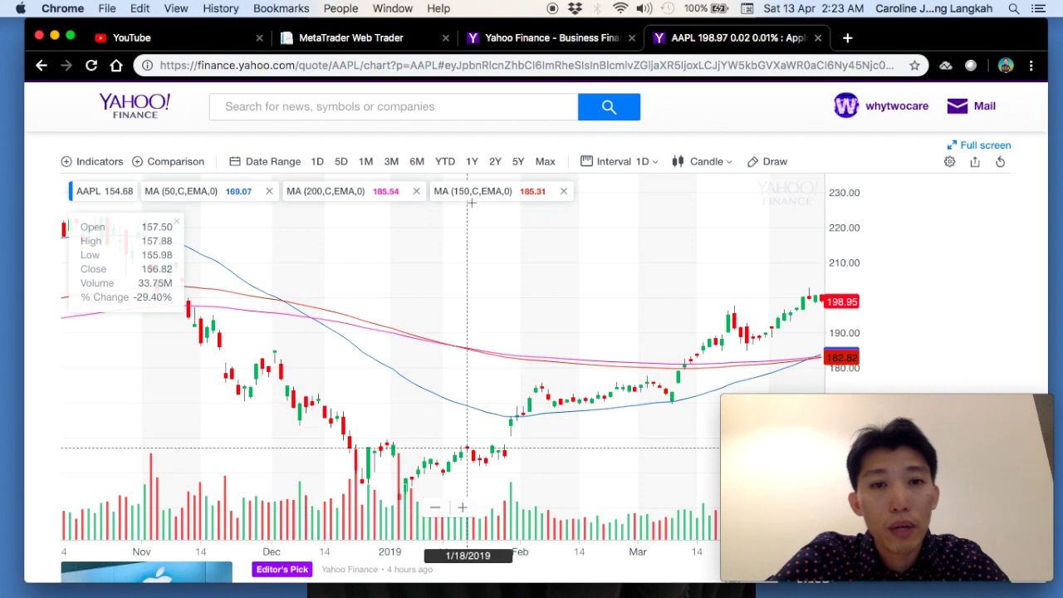
{"action": "mouse_move", "coordinate": [468, 196]}
{"action": "left_mouse_down"}
{"action": "mouse_move", "coordinate": [443, 193]}
{"action": "mouse_move", "coordinate": [467, 204]}
{"action": "left_mouse_up"}
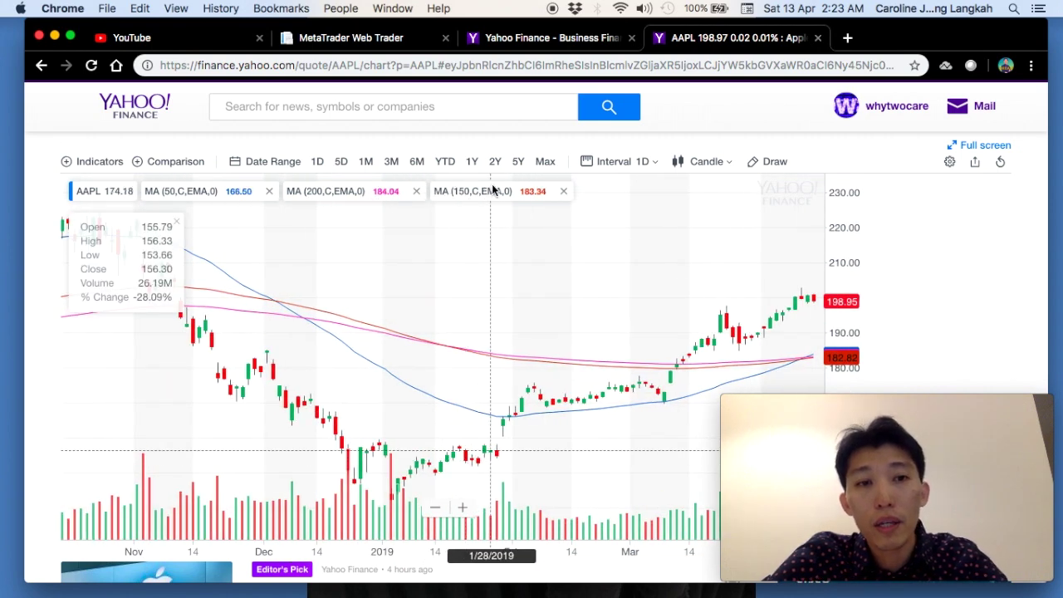
- Add a MACD (12,26,9) indicator pane beneath the chart
{"action": "left_click", "coordinate": [67, 164]}
{"action": "left_click", "coordinate": [144, 206]}
{"action": "type", "text": "ma"}
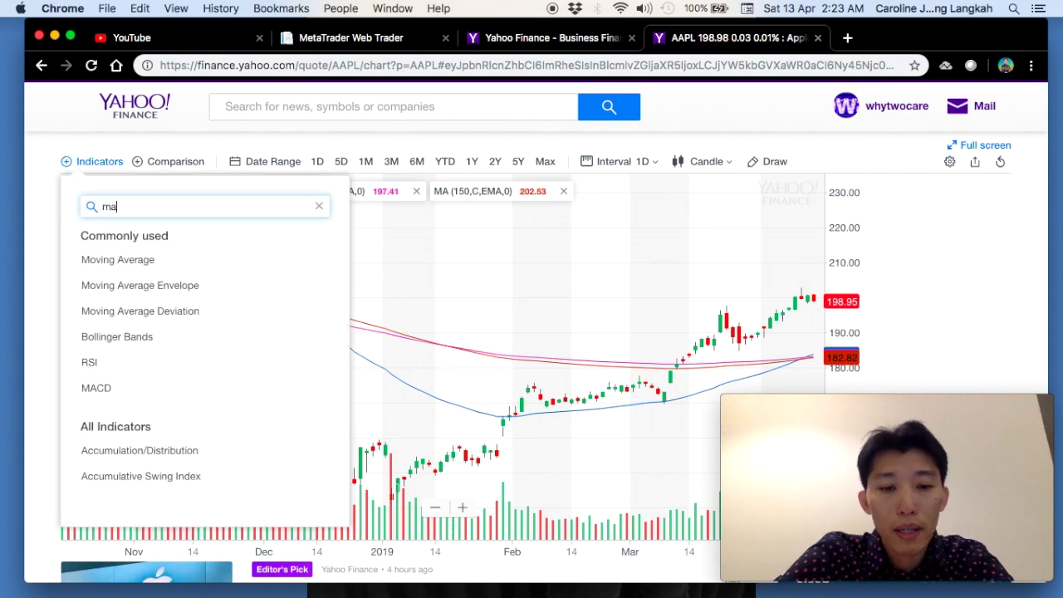
{"action": "type", "text": "cd"}
{"action": "left_click", "coordinate": [133, 262]}
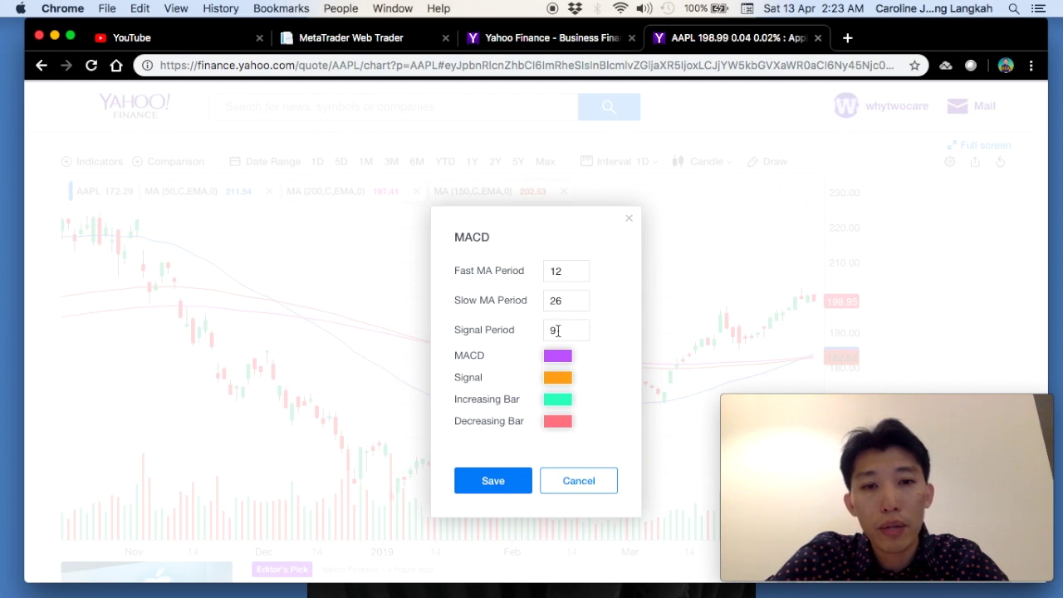
{"action": "left_click", "coordinate": [497, 489]}
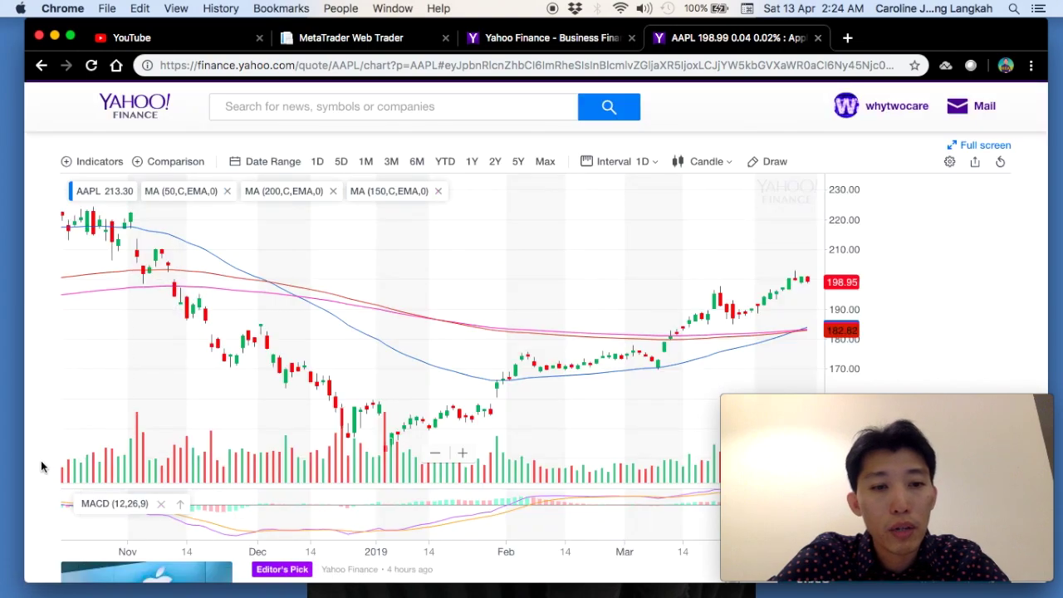
- Open the AAPL chart full-screen and show the year-to-date range
{"action": "scroll", "coordinate": [42, 468], "scroll_direction": "down", "scroll_amount": 2}
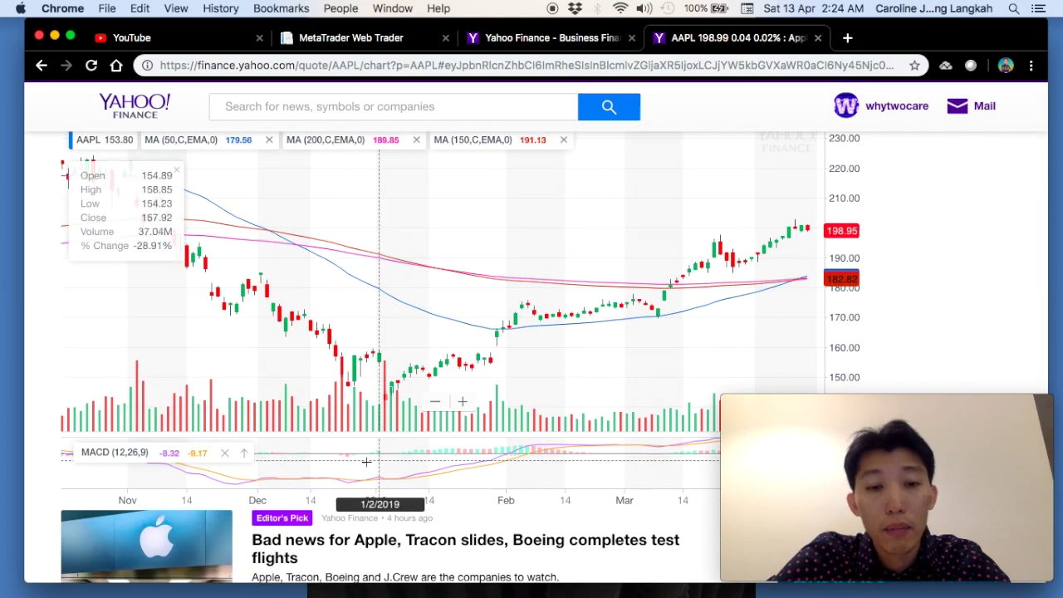
{"action": "mouse_move", "coordinate": [881, 411]}
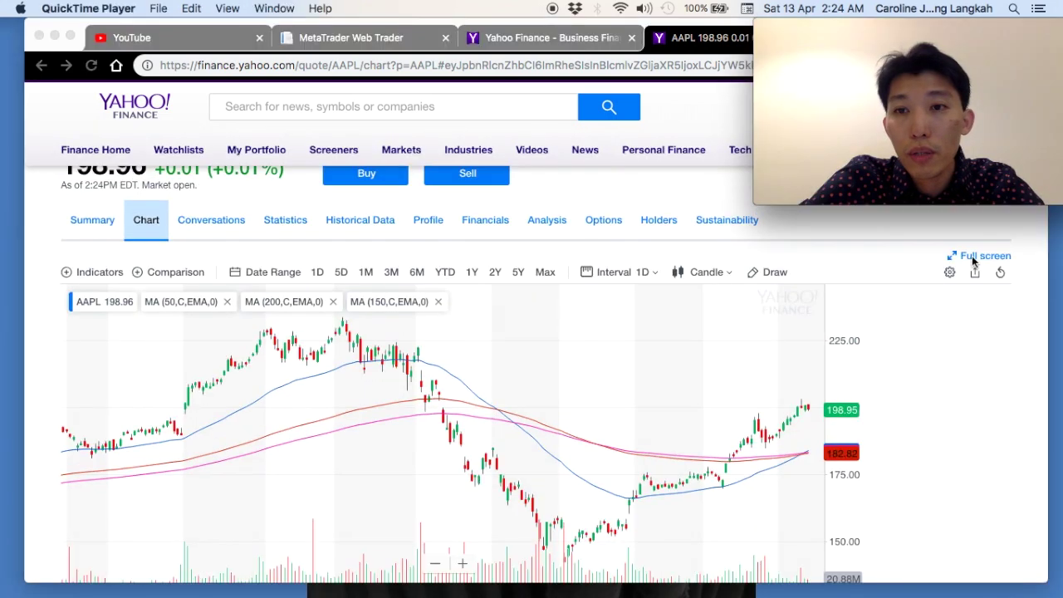
{"action": "left_click", "coordinate": [972, 262]}
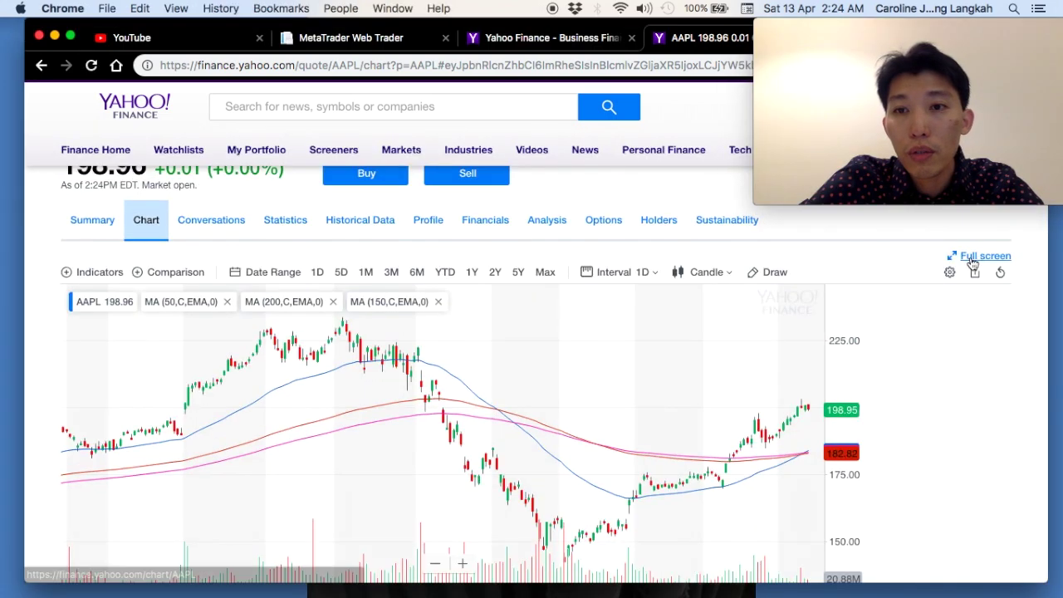
{"action": "left_click", "coordinate": [975, 261]}
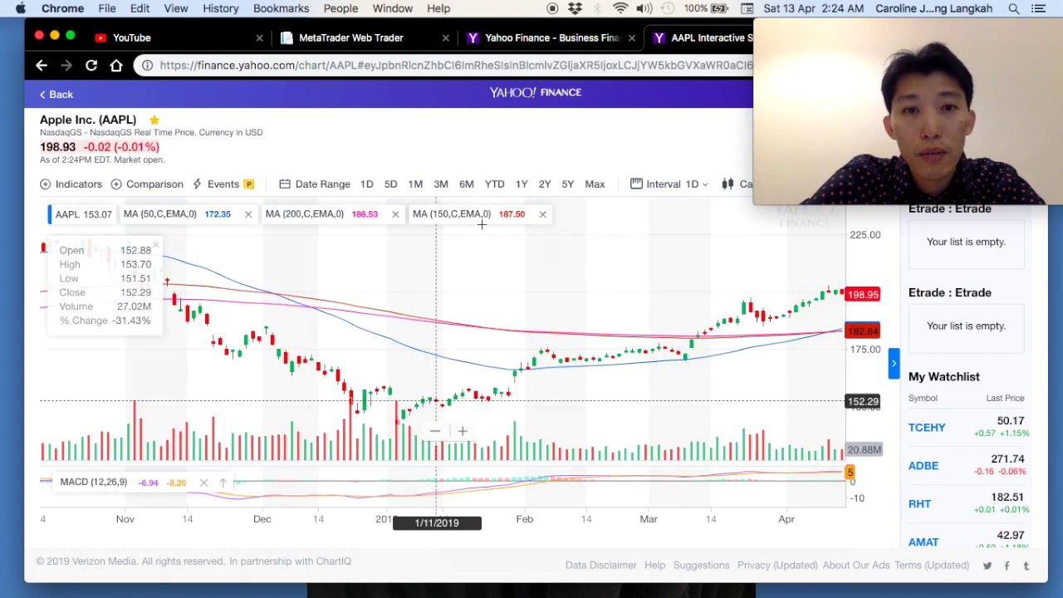
{"action": "left_click", "coordinate": [497, 186]}
- Cycle the chart range through 1Y, 2Y, 5Y and Max, settling on 1Y daily candles
{"action": "left_click", "coordinate": [523, 188]}
{"action": "left_click", "coordinate": [552, 186]}
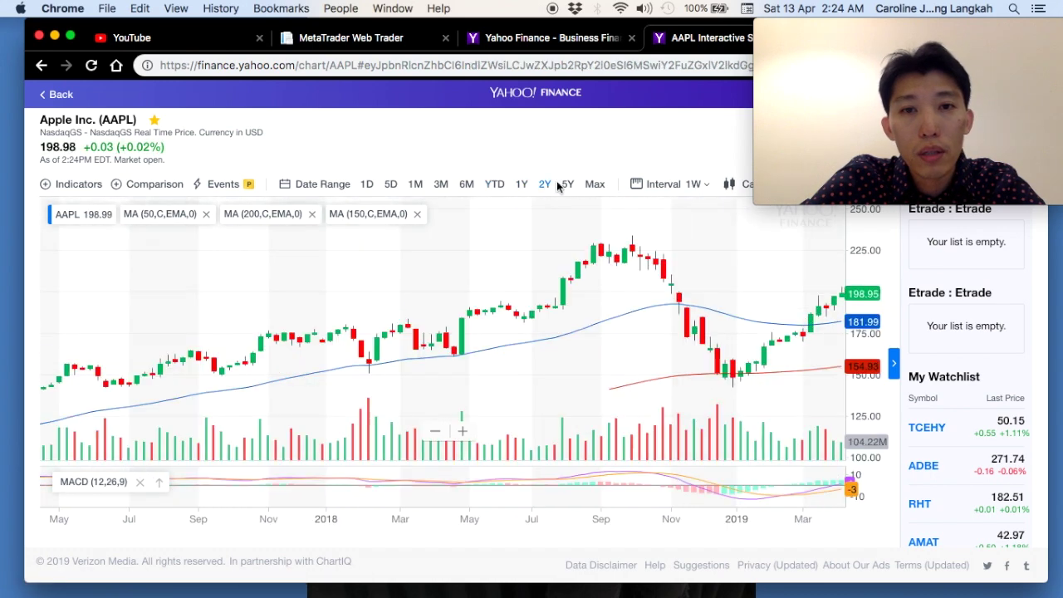
{"action": "left_click", "coordinate": [570, 186]}
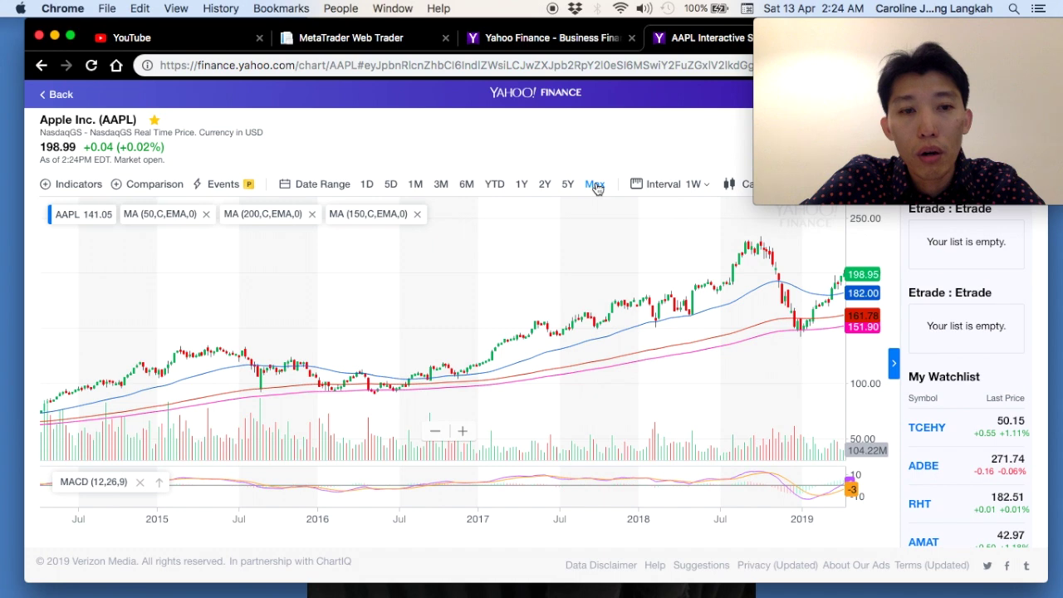
{"action": "left_click", "coordinate": [596, 188]}
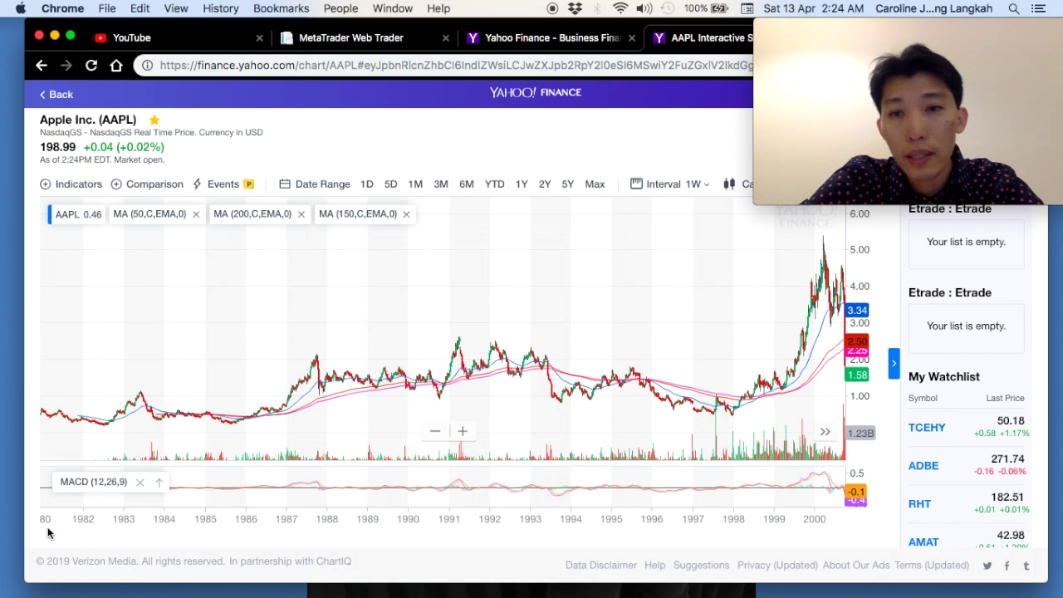
{"action": "left_click", "coordinate": [545, 184]}
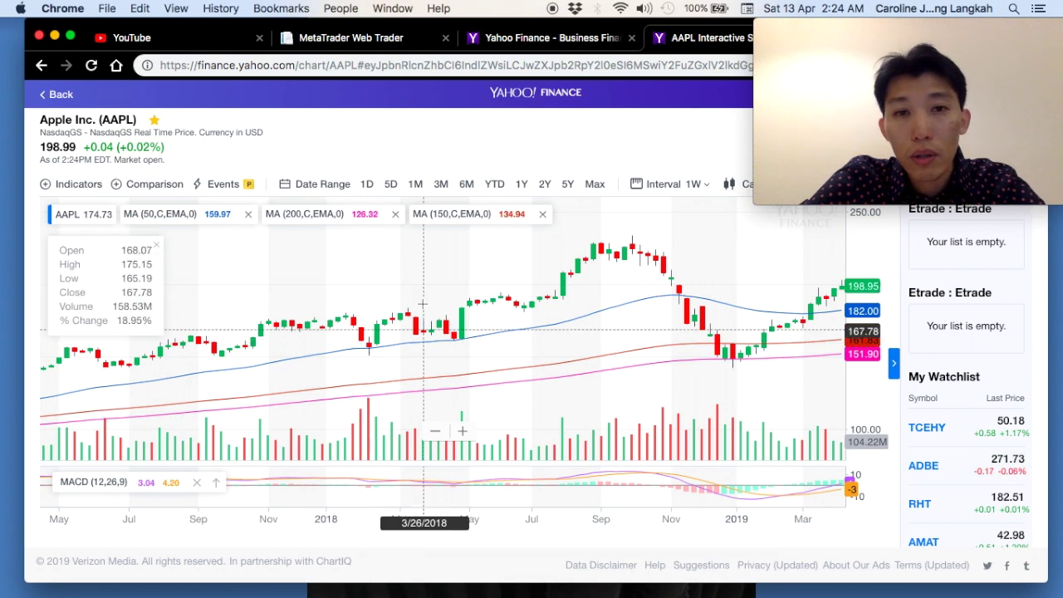
{"action": "left_click", "coordinate": [522, 185]}
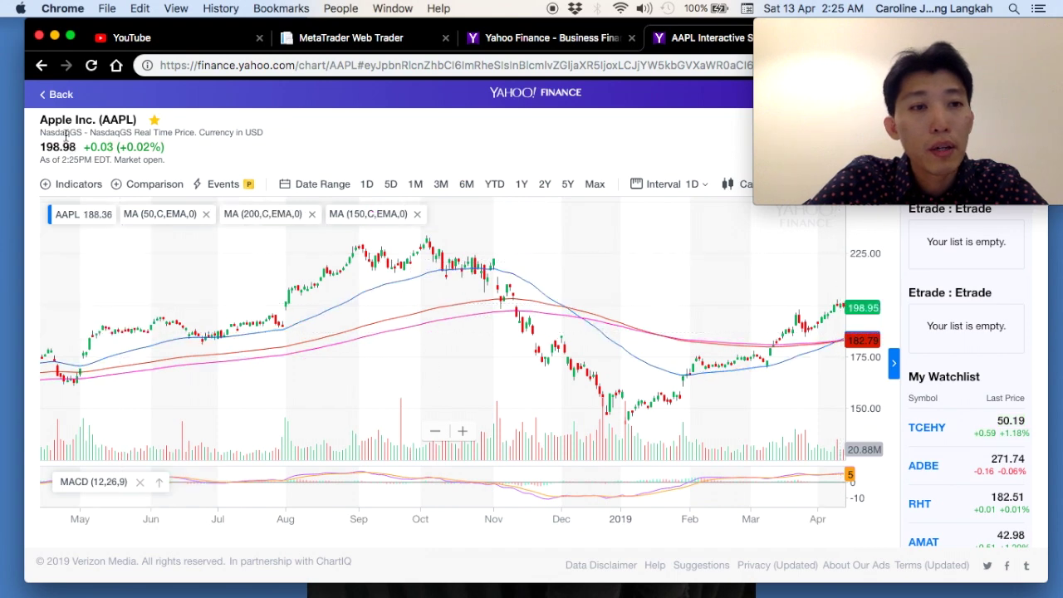
{"action": "left_click", "coordinate": [60, 95]}
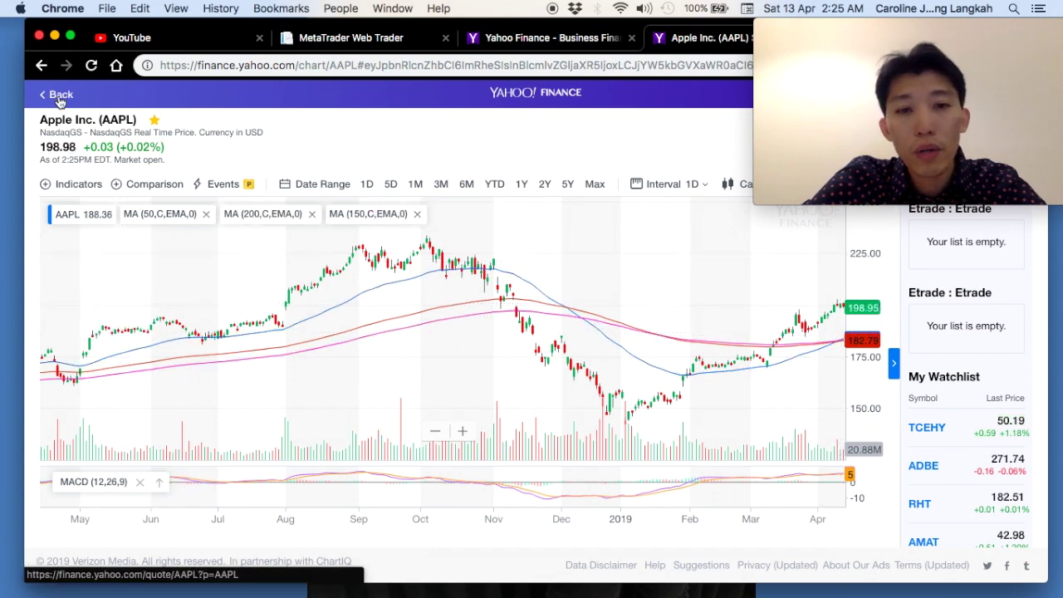
- Browse the AAPL Historical Data table for Apr 13, 2018 – Apr 13, 2019
{"action": "left_click", "coordinate": [370, 330]}
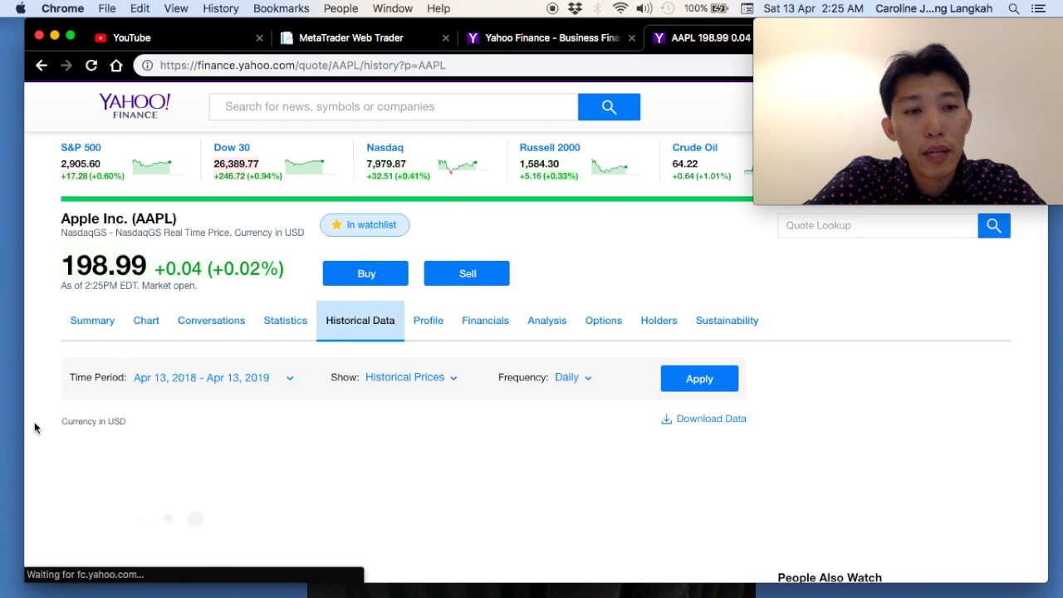
{"action": "scroll", "coordinate": [35, 429], "scroll_direction": "down", "scroll_amount": 2}
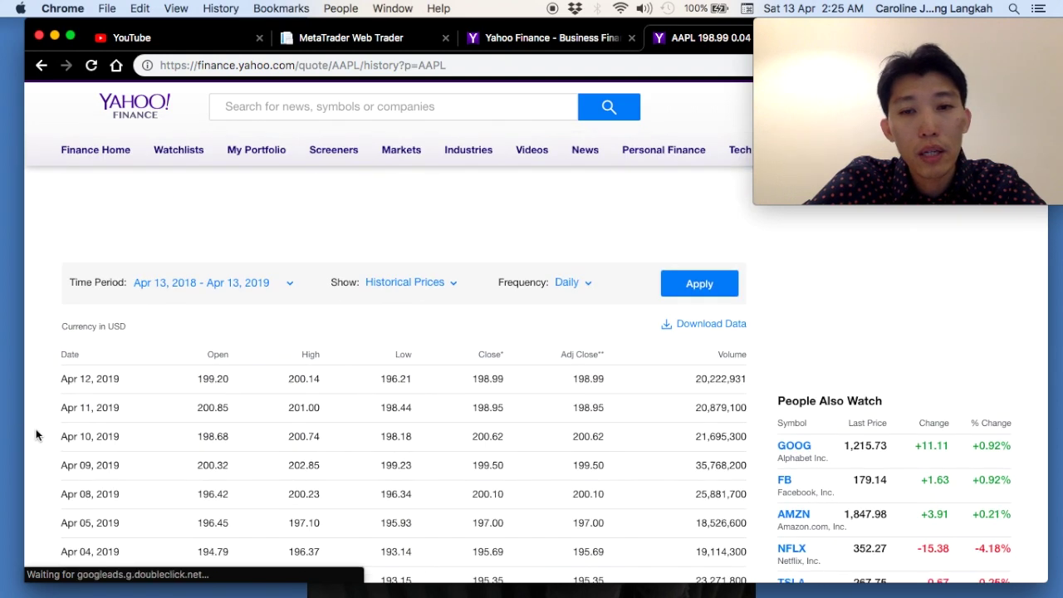
{"action": "scroll", "coordinate": [36, 429], "scroll_direction": "down", "scroll_amount": 2}
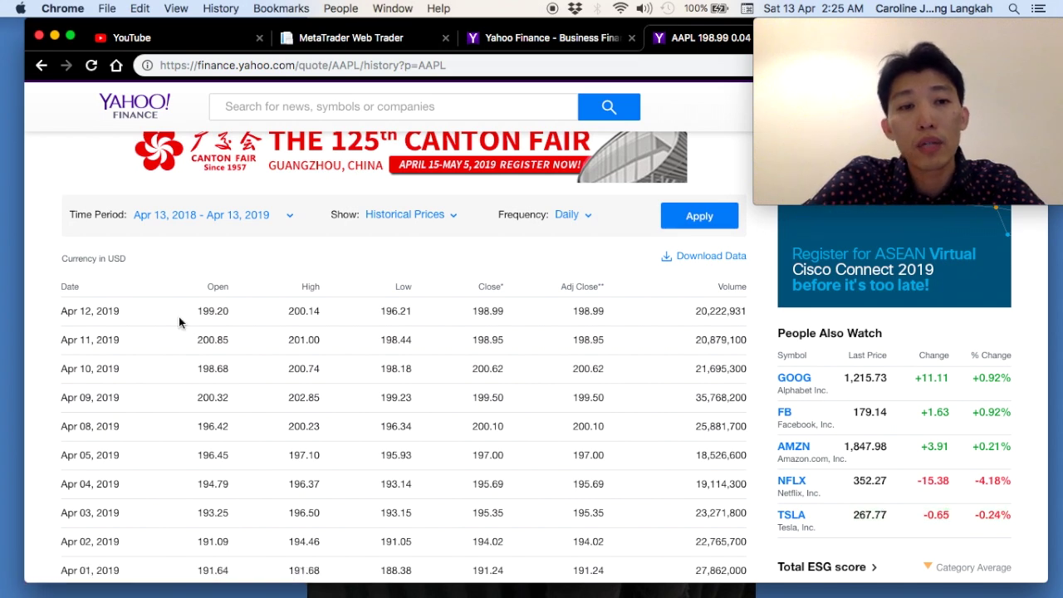
{"action": "scroll", "coordinate": [368, 273], "scroll_direction": "up", "scroll_amount": 2}
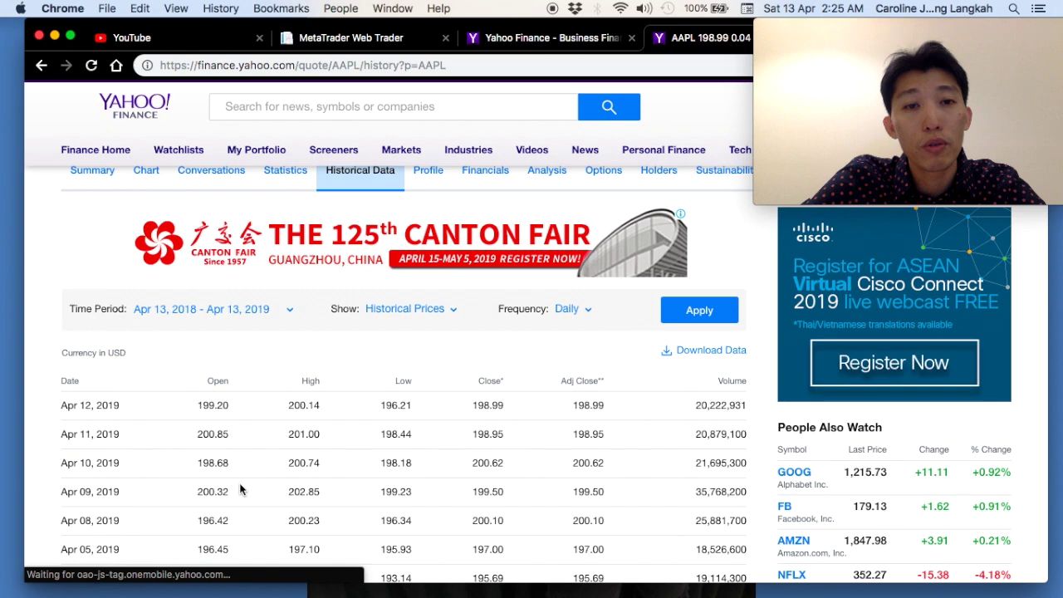
{"action": "scroll", "coordinate": [240, 490], "scroll_direction": "up", "scroll_amount": 2}
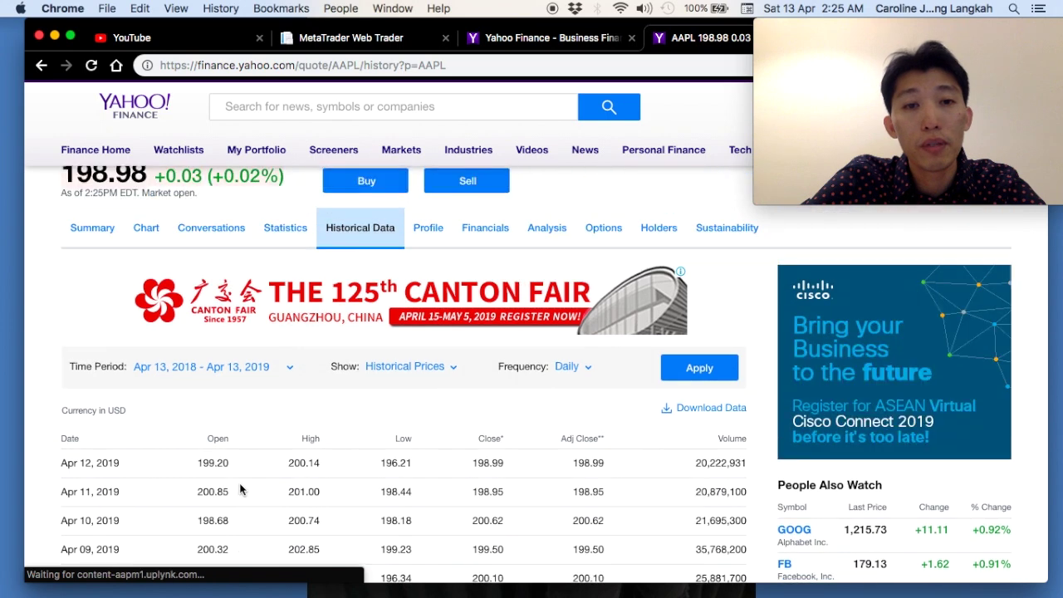
{"action": "left_click", "coordinate": [429, 235]}
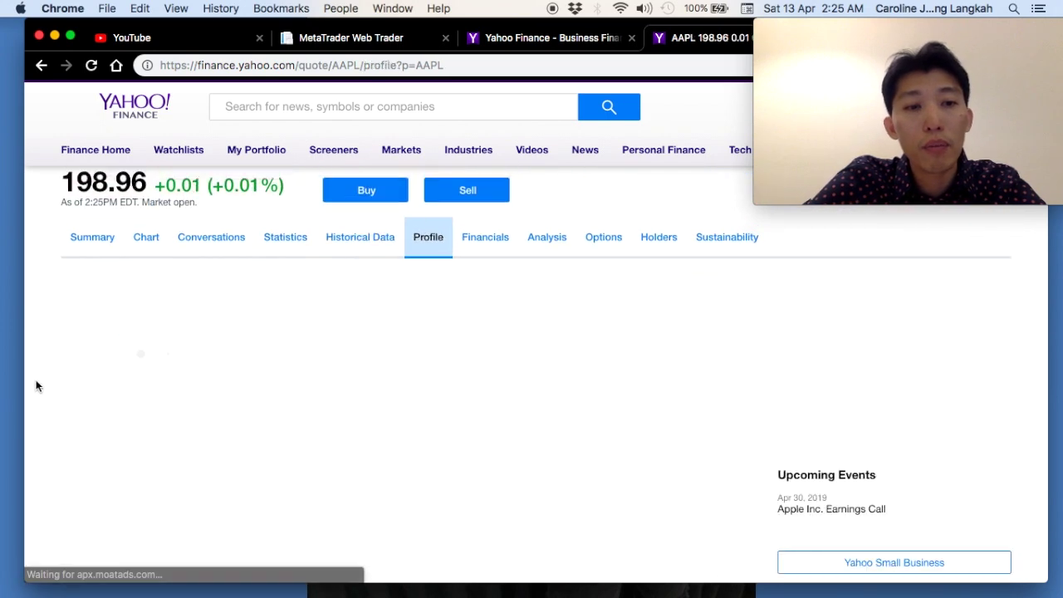
{"action": "scroll", "coordinate": [36, 385], "scroll_direction": "down", "scroll_amount": 1}
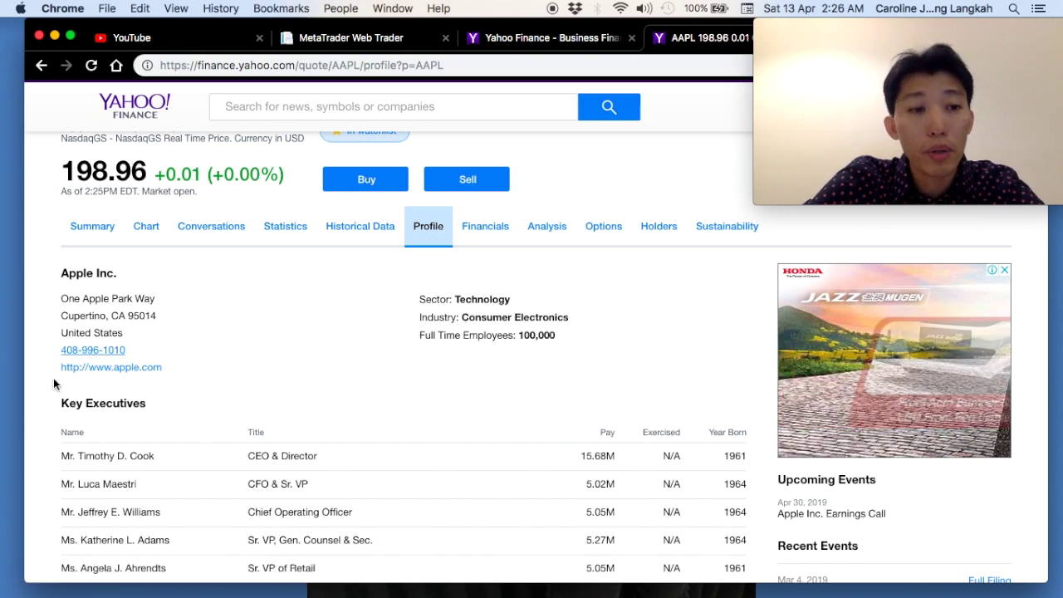
{"action": "scroll", "coordinate": [27, 417], "scroll_direction": "down", "scroll_amount": 1}
{"action": "scroll", "coordinate": [39, 435], "scroll_direction": "down", "scroll_amount": 2}
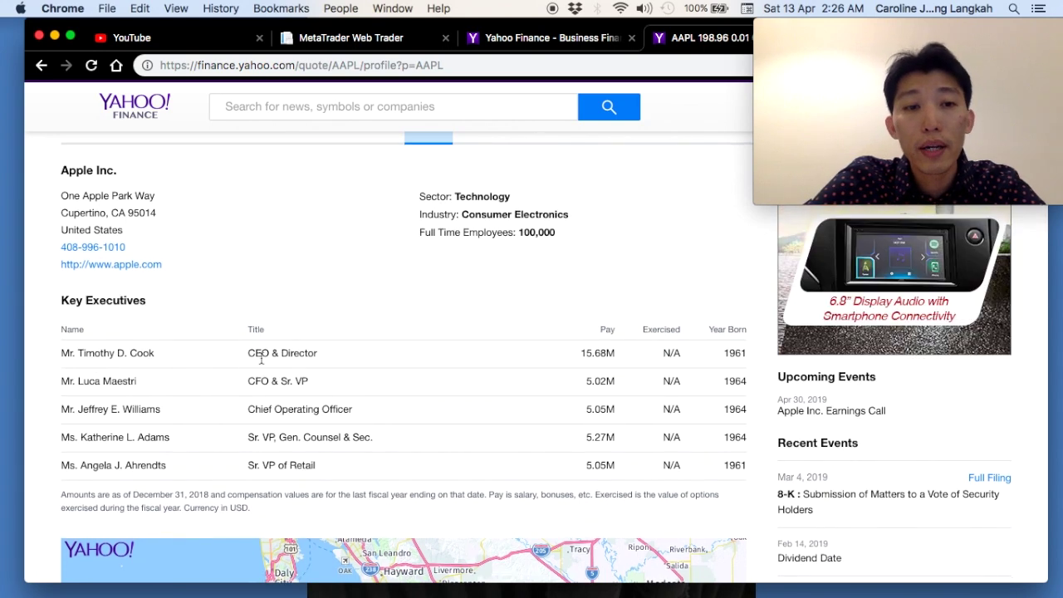
{"action": "scroll", "coordinate": [262, 377], "scroll_direction": "up", "scroll_amount": 2}
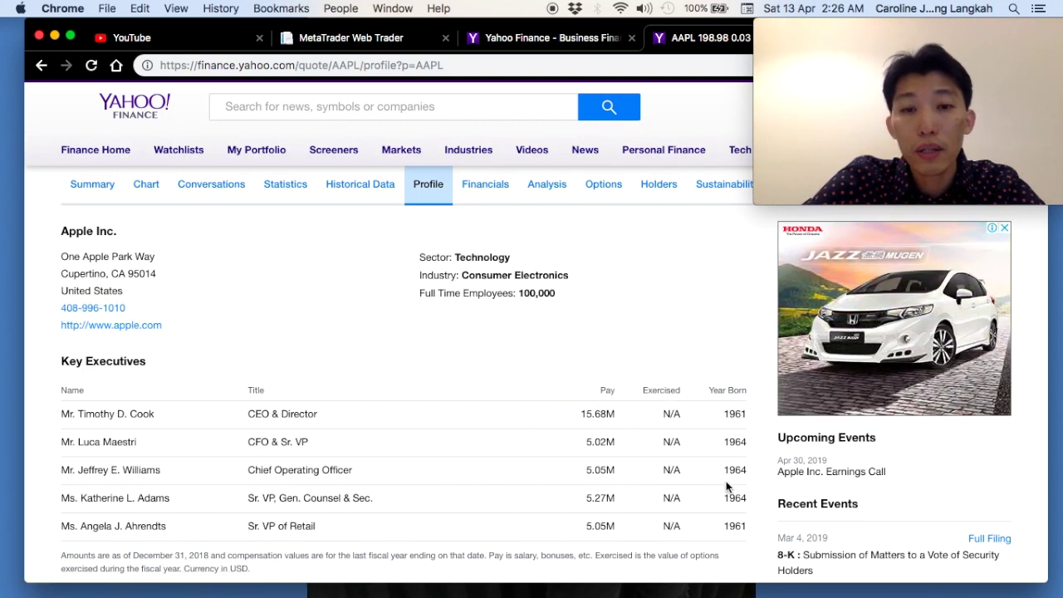
{"action": "scroll", "coordinate": [497, 350], "scroll_direction": "up", "scroll_amount": 2}
- Open Apple's annual 2015–2018 Income Statement and scroll to fiscal 2018 gross profit of 101,839,000
{"action": "left_click", "coordinate": [488, 244]}
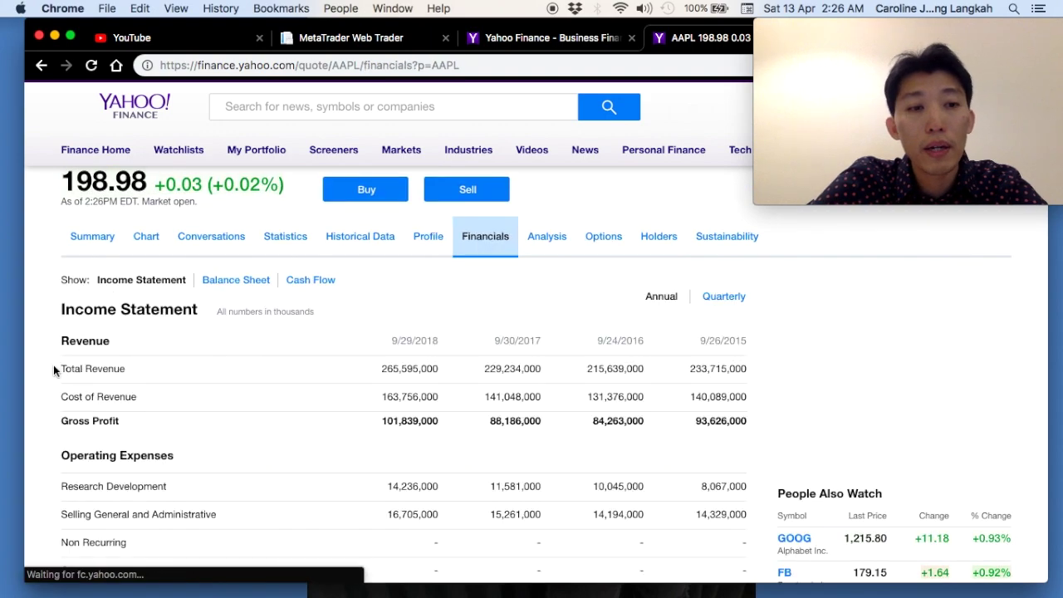
{"action": "scroll", "coordinate": [53, 365], "scroll_direction": "down", "scroll_amount": 2}
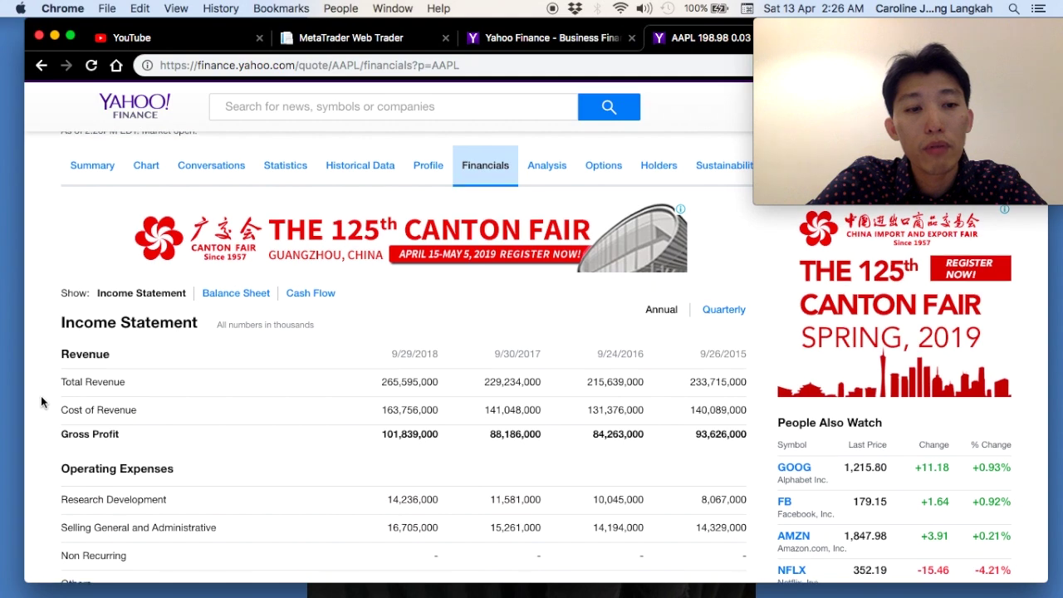
{"action": "scroll", "coordinate": [41, 396], "scroll_direction": "down", "scroll_amount": 5}
{"action": "scroll", "coordinate": [175, 287], "scroll_direction": "up", "scroll_amount": 2}
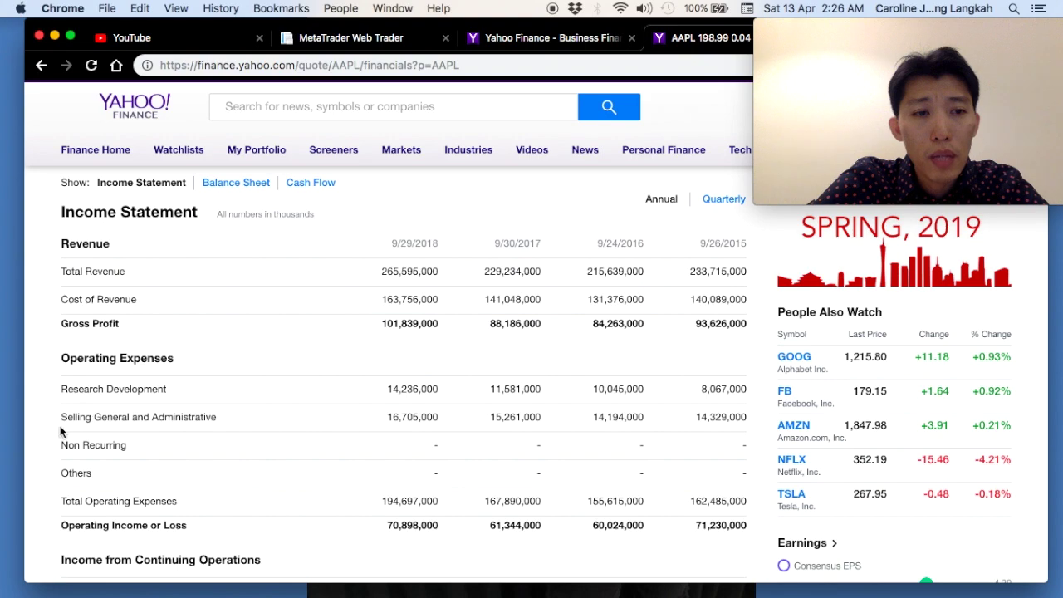
{"action": "scroll", "coordinate": [48, 439], "scroll_direction": "down", "scroll_amount": 1}
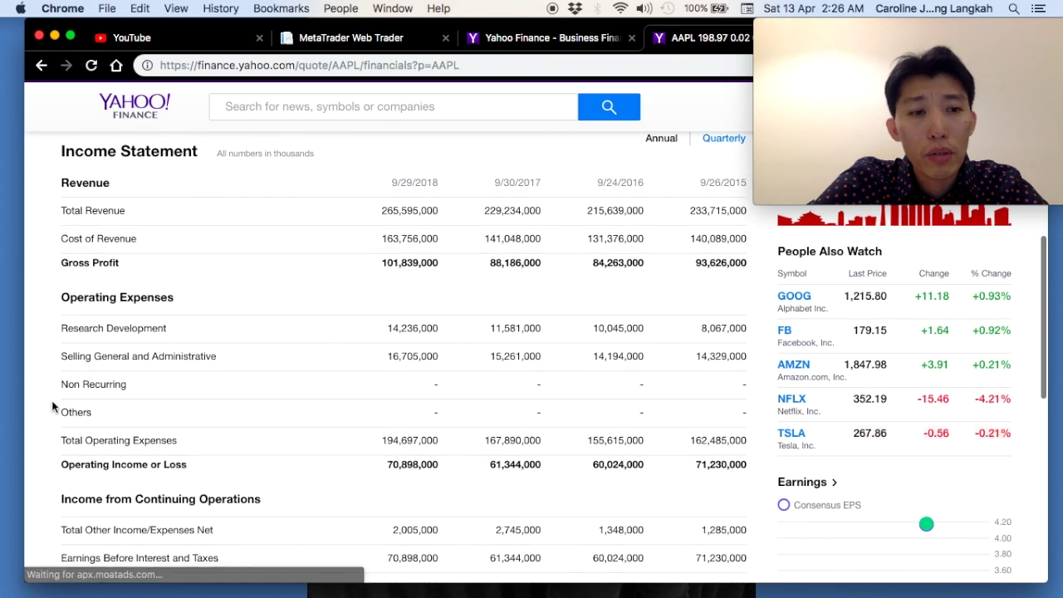
{"action": "scroll", "coordinate": [48, 432], "scroll_direction": "down", "scroll_amount": 3}
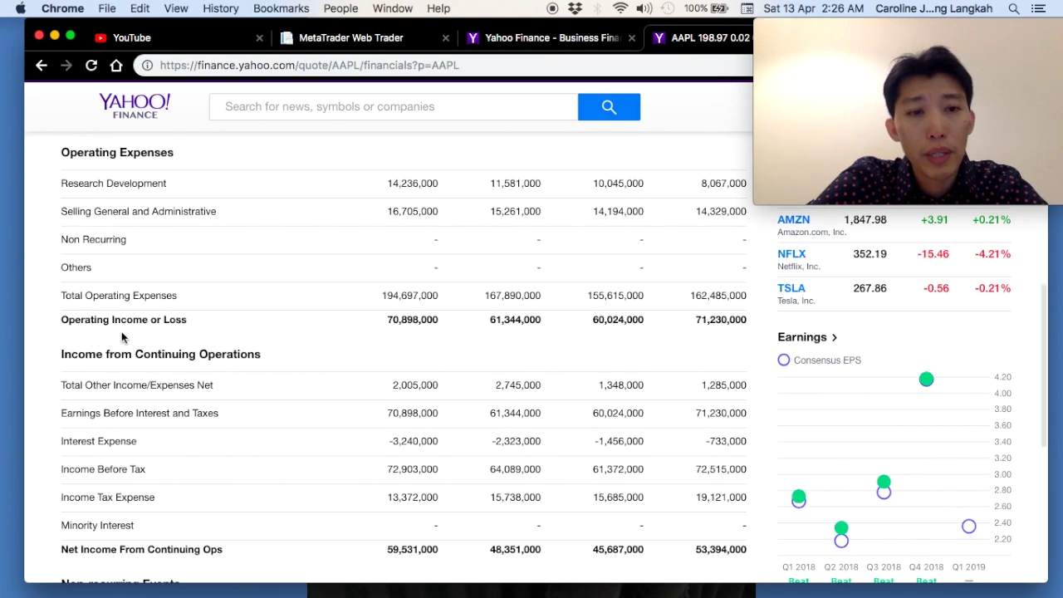
{"action": "scroll", "coordinate": [50, 470], "scroll_direction": "down", "scroll_amount": 2}
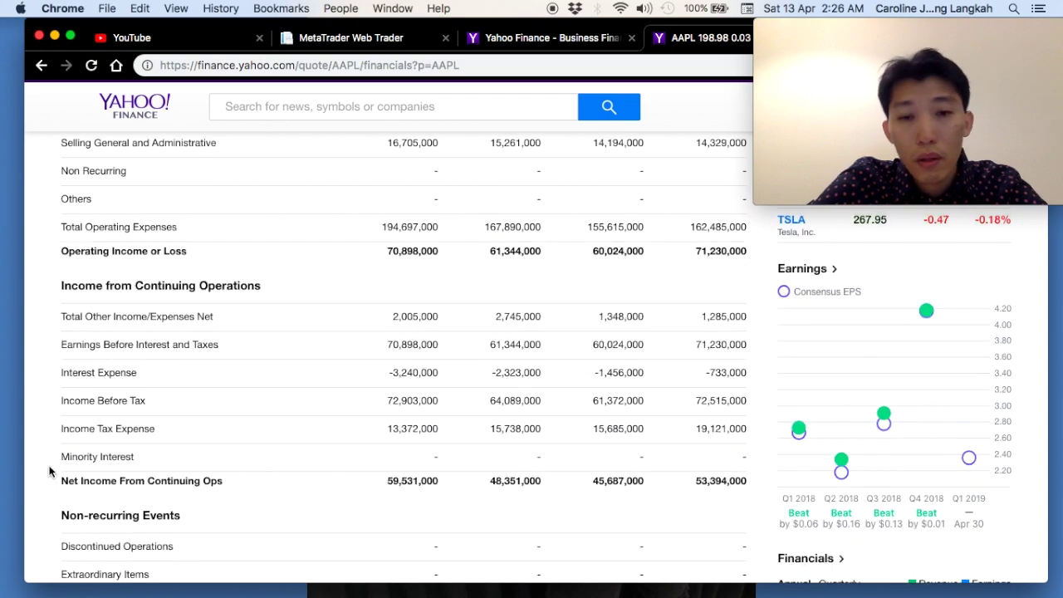
{"action": "scroll", "coordinate": [606, 478], "scroll_direction": "up", "scroll_amount": 6}
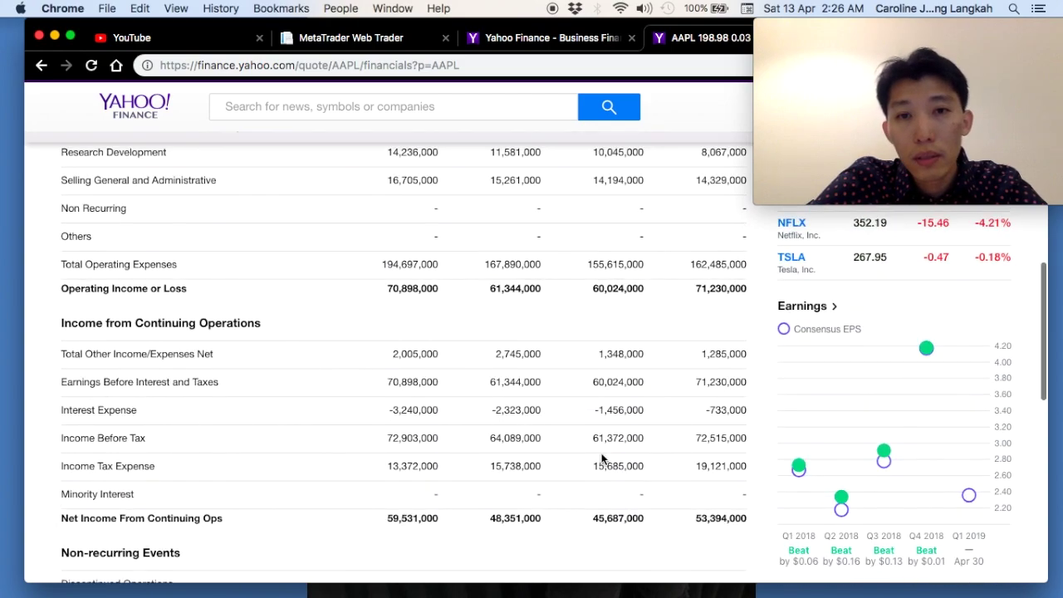
{"action": "scroll", "coordinate": [603, 459], "scroll_direction": "down", "scroll_amount": 5}
{"action": "scroll", "coordinate": [603, 459], "scroll_direction": "down", "scroll_amount": 4}
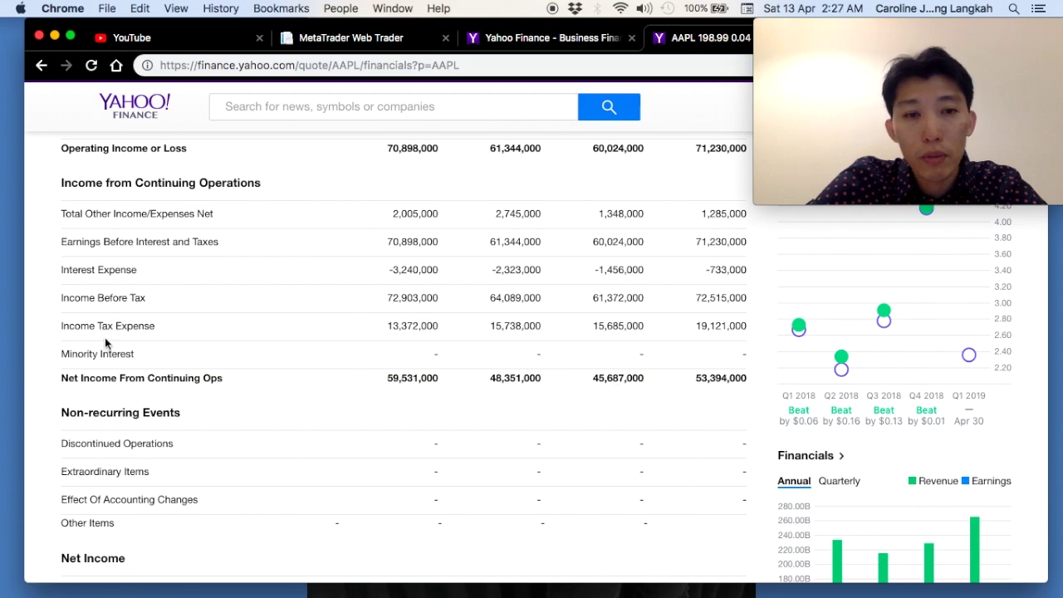
{"action": "scroll", "coordinate": [50, 443], "scroll_direction": "down", "scroll_amount": 6}
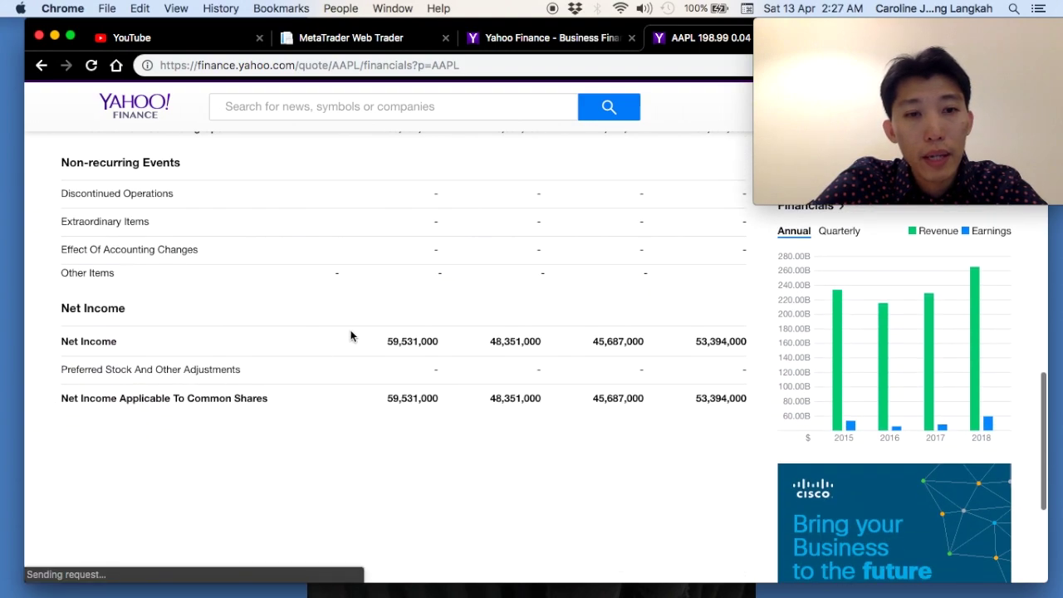
{"action": "scroll", "coordinate": [428, 393], "scroll_direction": "up", "scroll_amount": 15}
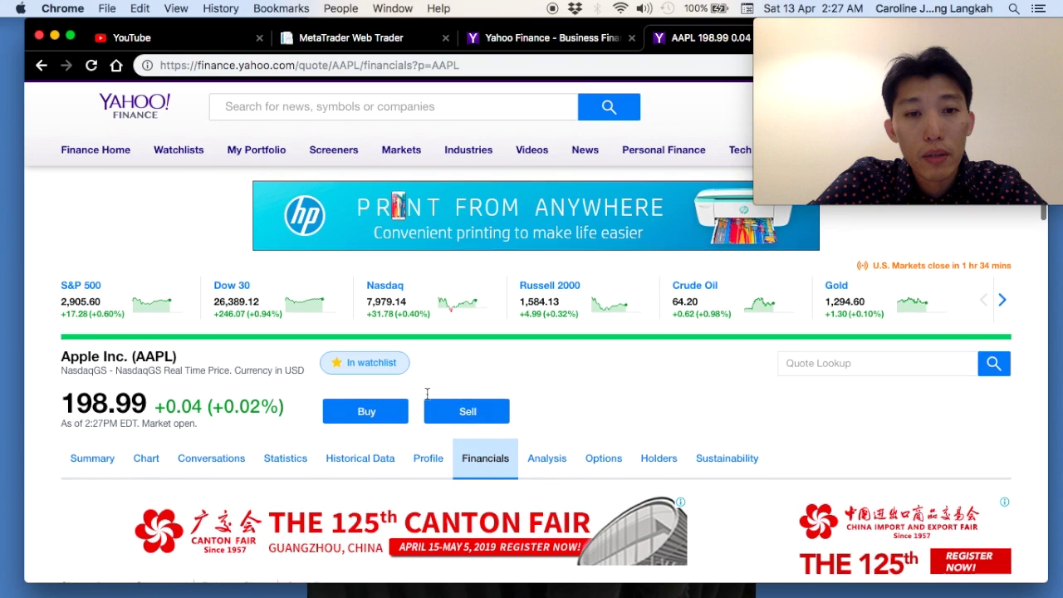
{"action": "scroll", "coordinate": [428, 397], "scroll_direction": "down", "scroll_amount": 2}
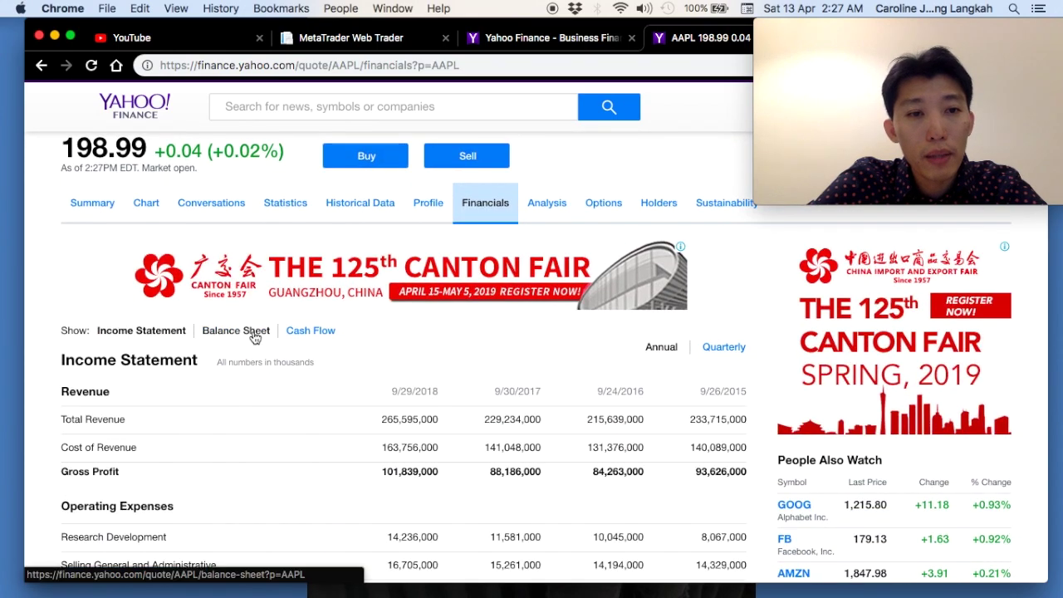
- Switch to Apple's balance sheet and scroll down through it and back up
{"action": "left_click", "coordinate": [254, 334]}
{"action": "scroll", "coordinate": [77, 366], "scroll_direction": "down", "scroll_amount": 2}
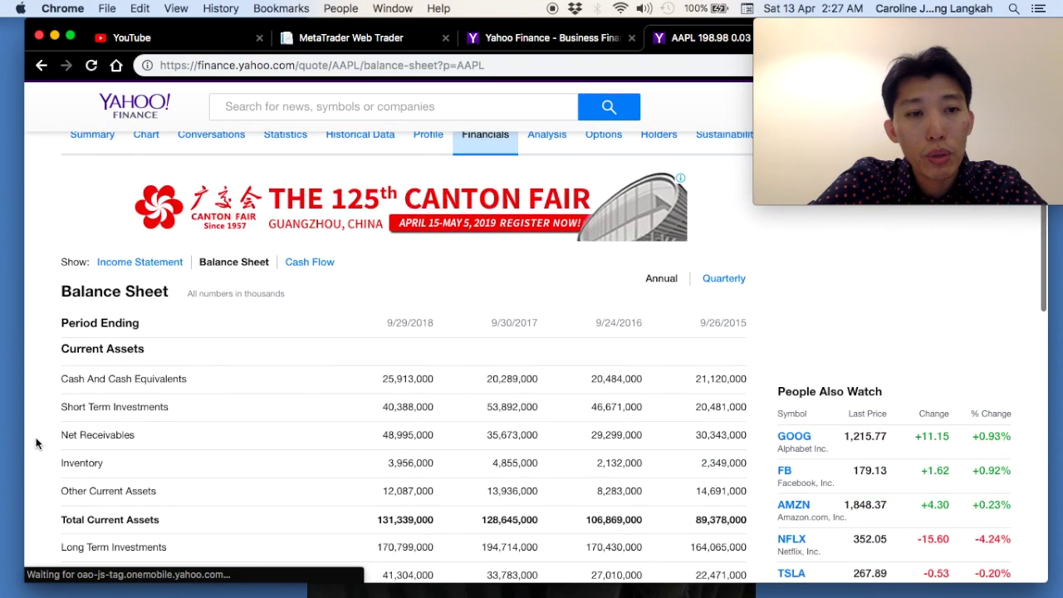
{"action": "scroll", "coordinate": [49, 438], "scroll_direction": "down", "scroll_amount": 15}
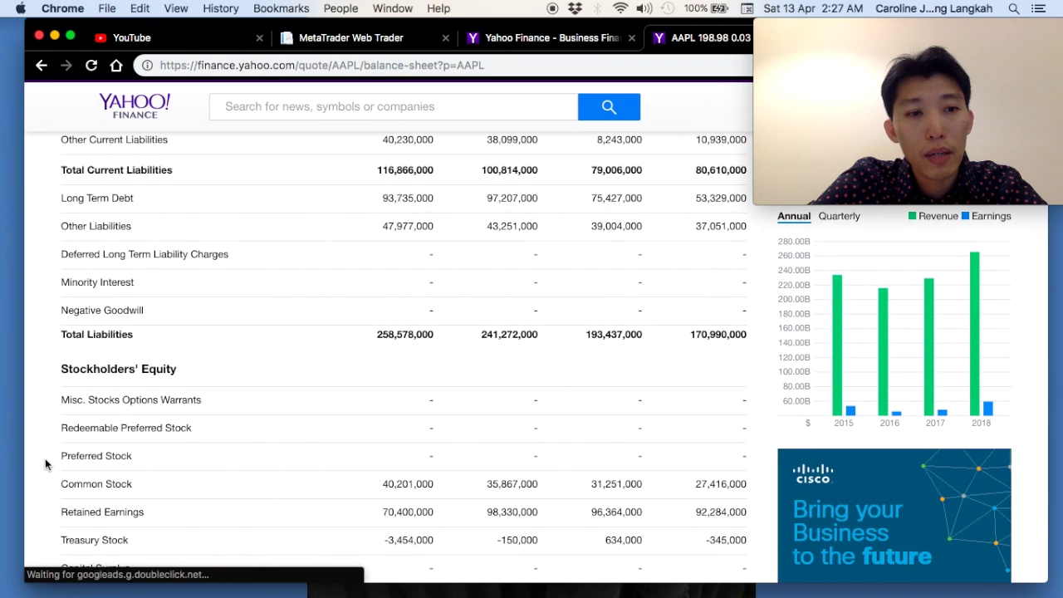
{"action": "scroll", "coordinate": [45, 463], "scroll_direction": "down", "scroll_amount": 4}
{"action": "scroll", "coordinate": [45, 463], "scroll_direction": "up", "scroll_amount": 2}
{"action": "scroll", "coordinate": [45, 464], "scroll_direction": "up", "scroll_amount": 15}
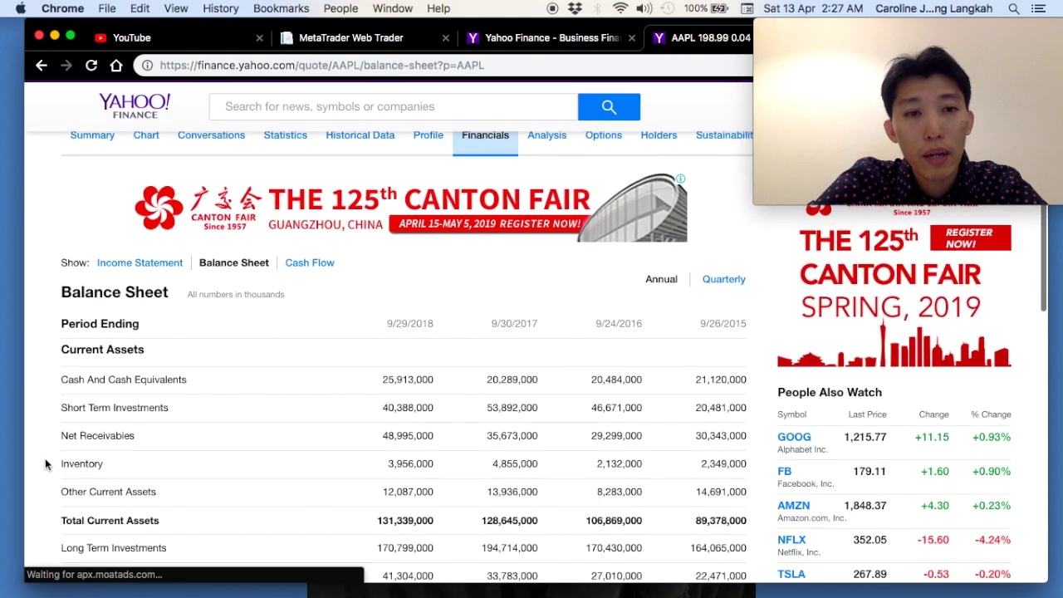
- Switch to Apple's cash flow statement and scroll down through it
{"action": "left_click", "coordinate": [320, 264]}
{"action": "scroll", "coordinate": [110, 245], "scroll_direction": "down", "scroll_amount": 3}
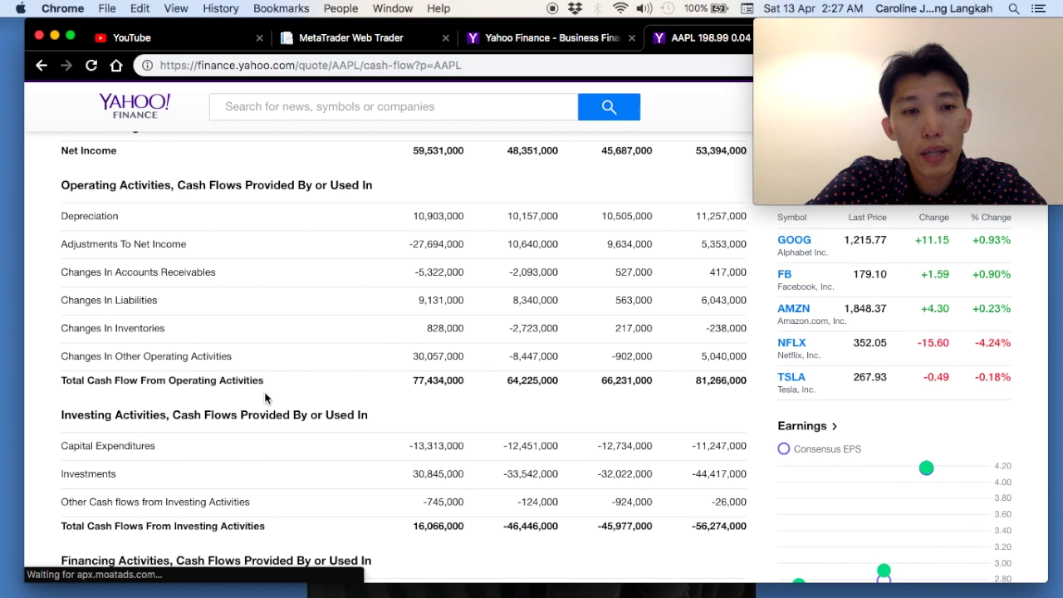
{"action": "scroll", "coordinate": [276, 397], "scroll_direction": "down", "scroll_amount": 3}
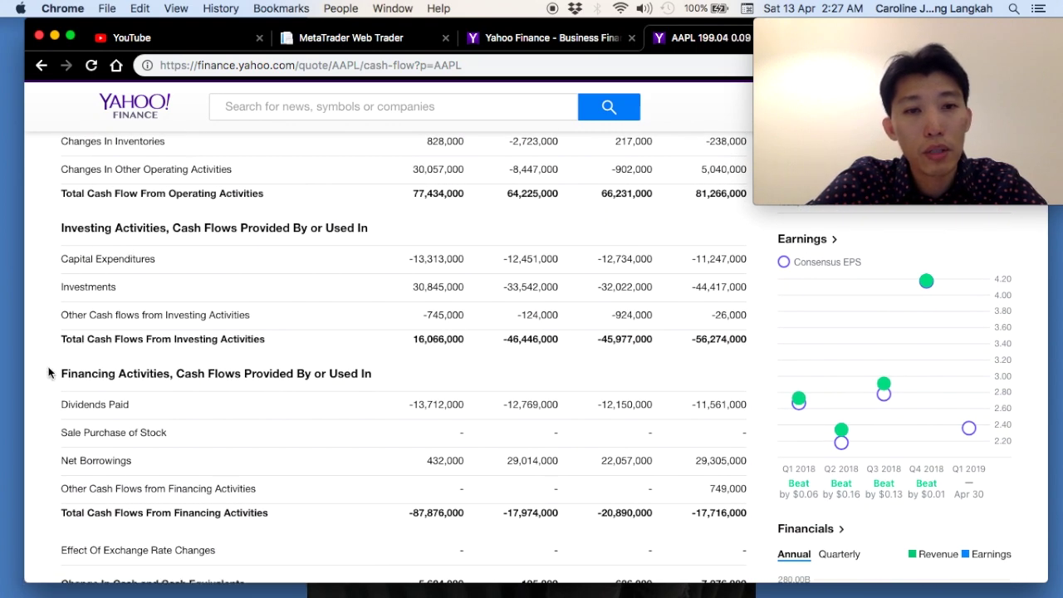
{"action": "scroll", "coordinate": [99, 333], "scroll_direction": "down", "scroll_amount": 2}
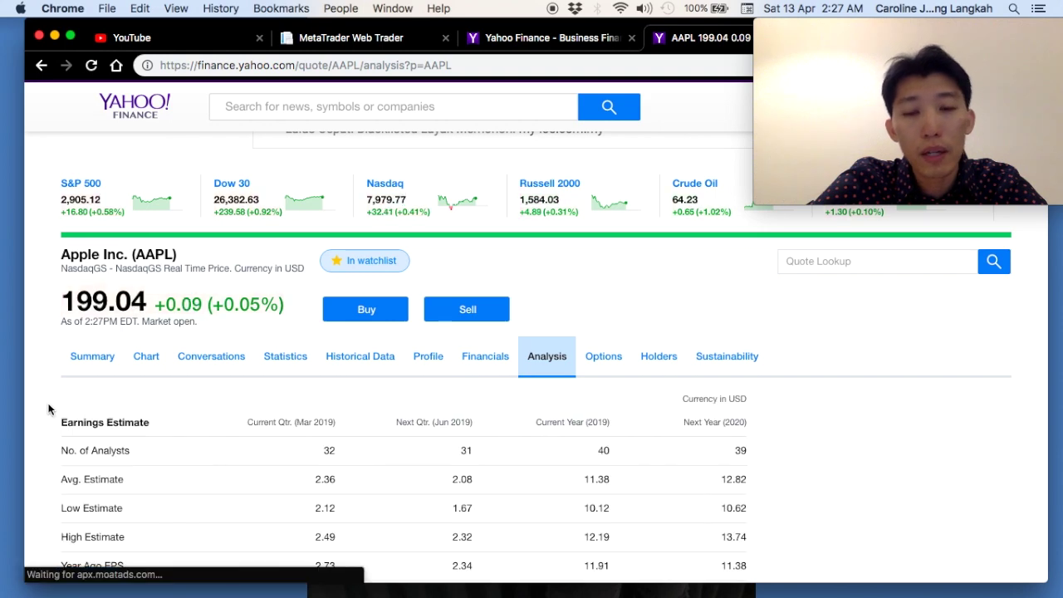
- Scroll through AAPL's earnings, revenue, EPS estimates, earnings history and EPS trend tables, then return to the top
{"action": "scroll", "coordinate": [48, 408], "scroll_direction": "down", "scroll_amount": 3}
{"action": "scroll", "coordinate": [48, 408], "scroll_direction": "down", "scroll_amount": 1}
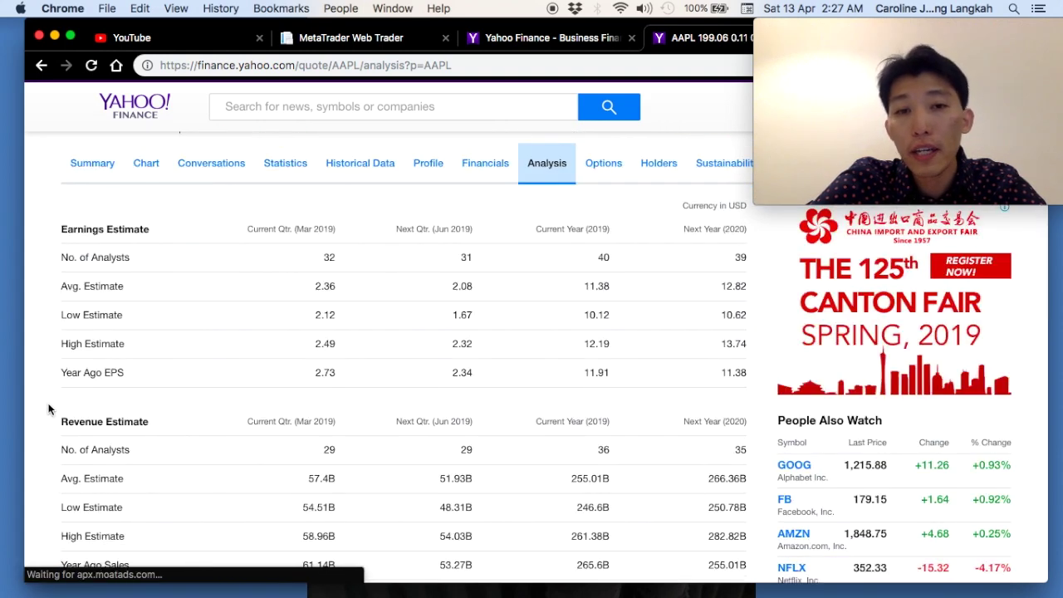
{"action": "scroll", "coordinate": [48, 407], "scroll_direction": "down", "scroll_amount": 1}
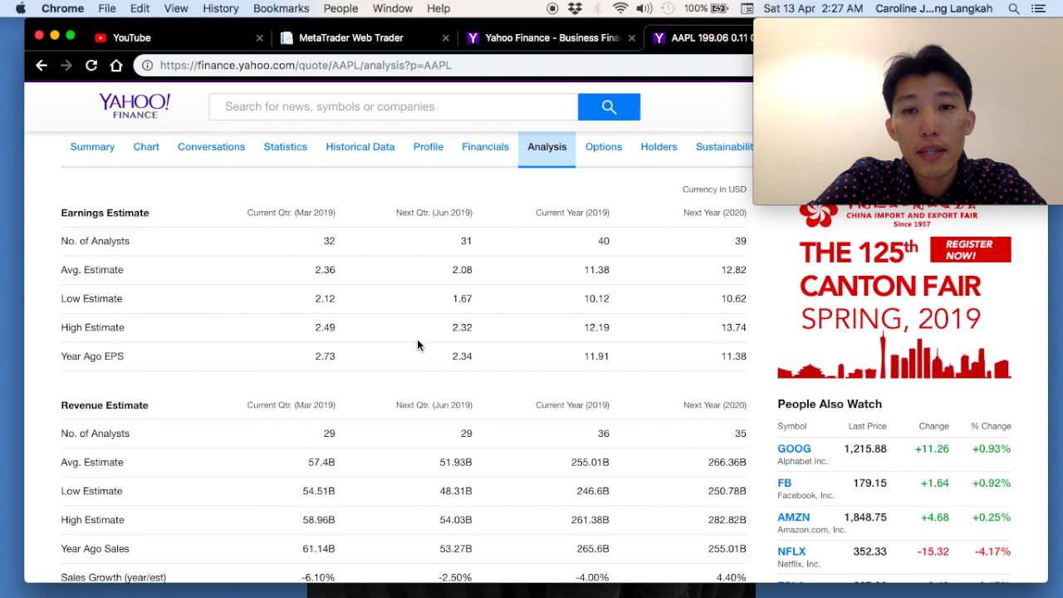
{"action": "scroll", "coordinate": [417, 339], "scroll_direction": "up", "scroll_amount": 1}
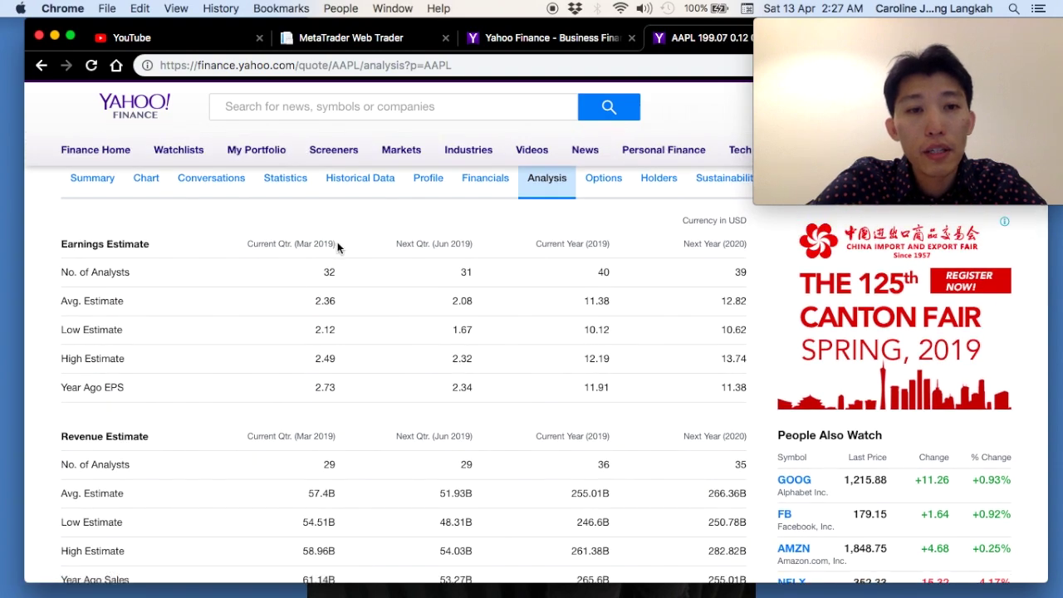
{"action": "scroll", "coordinate": [48, 402], "scroll_direction": "down", "scroll_amount": 10}
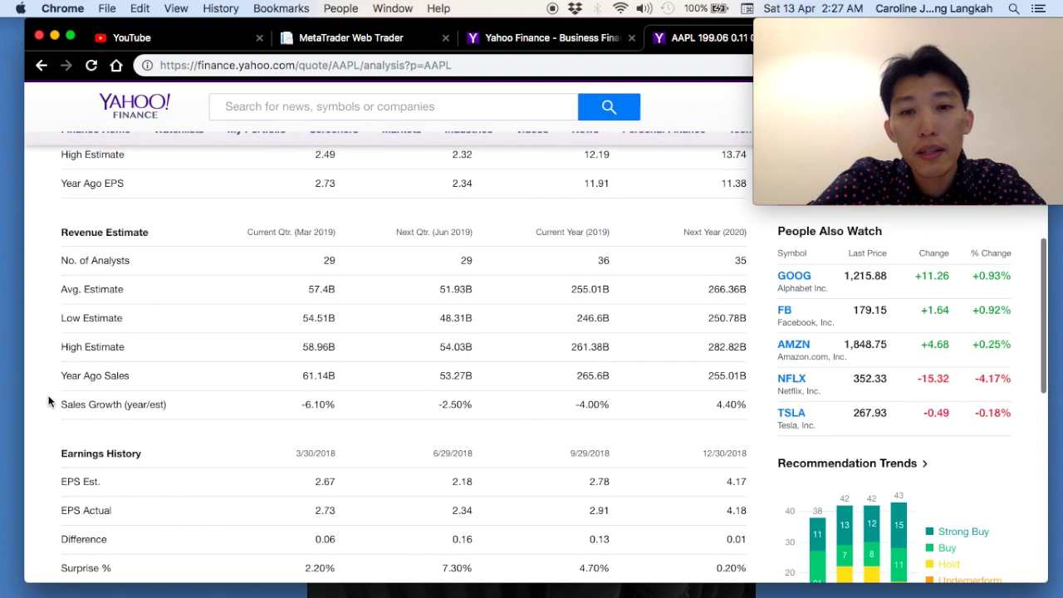
{"action": "scroll", "coordinate": [48, 402], "scroll_direction": "up", "scroll_amount": 4}
{"action": "scroll", "coordinate": [48, 402], "scroll_direction": "up", "scroll_amount": 5}
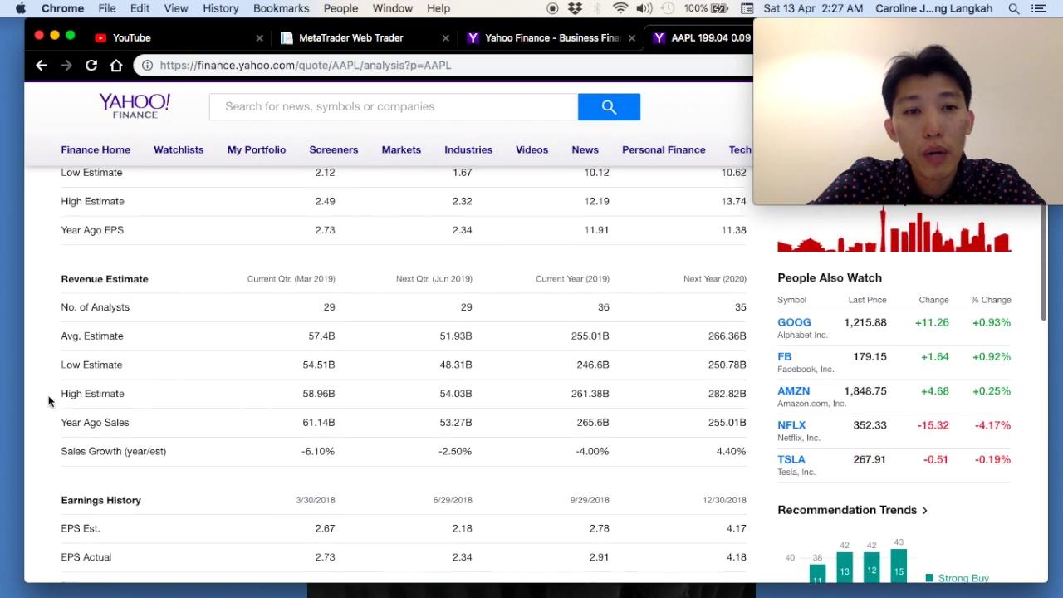
{"action": "scroll", "coordinate": [48, 402], "scroll_direction": "down", "scroll_amount": 1}
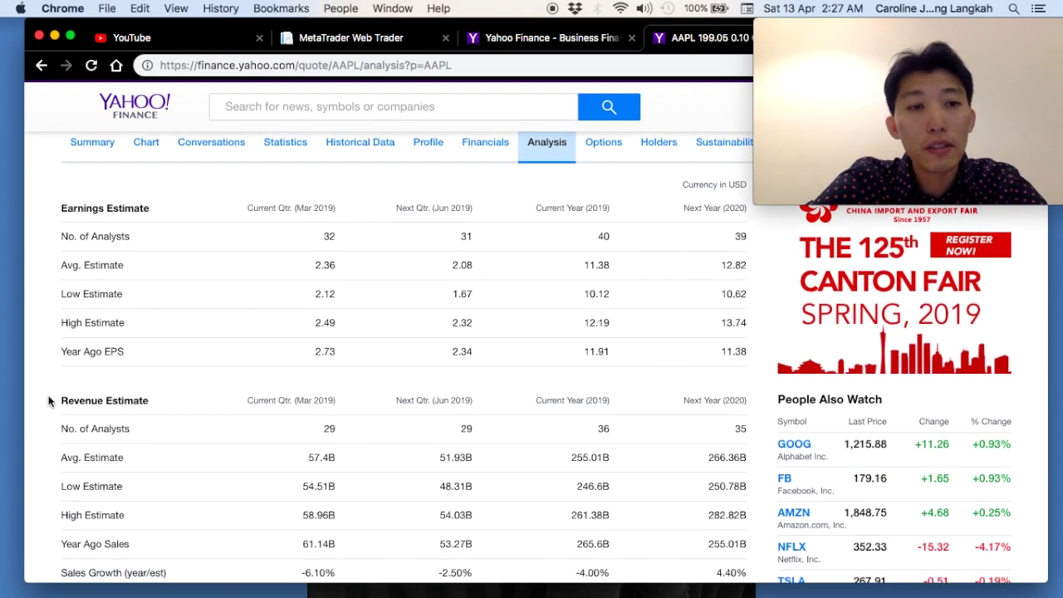
{"action": "scroll", "coordinate": [48, 402], "scroll_direction": "down", "scroll_amount": 1}
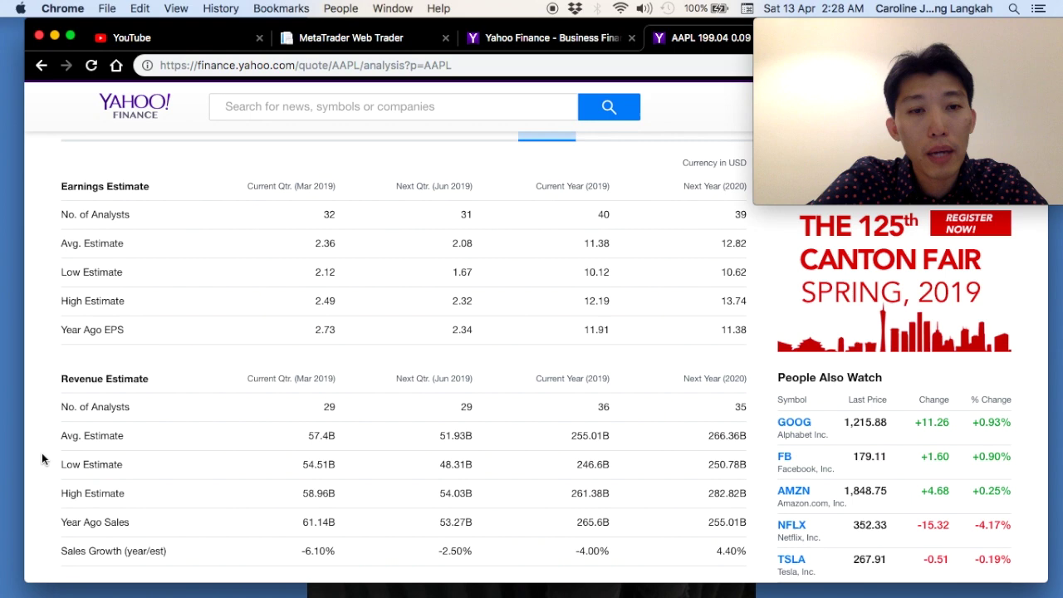
{"action": "scroll", "coordinate": [44, 470], "scroll_direction": "down", "scroll_amount": 4}
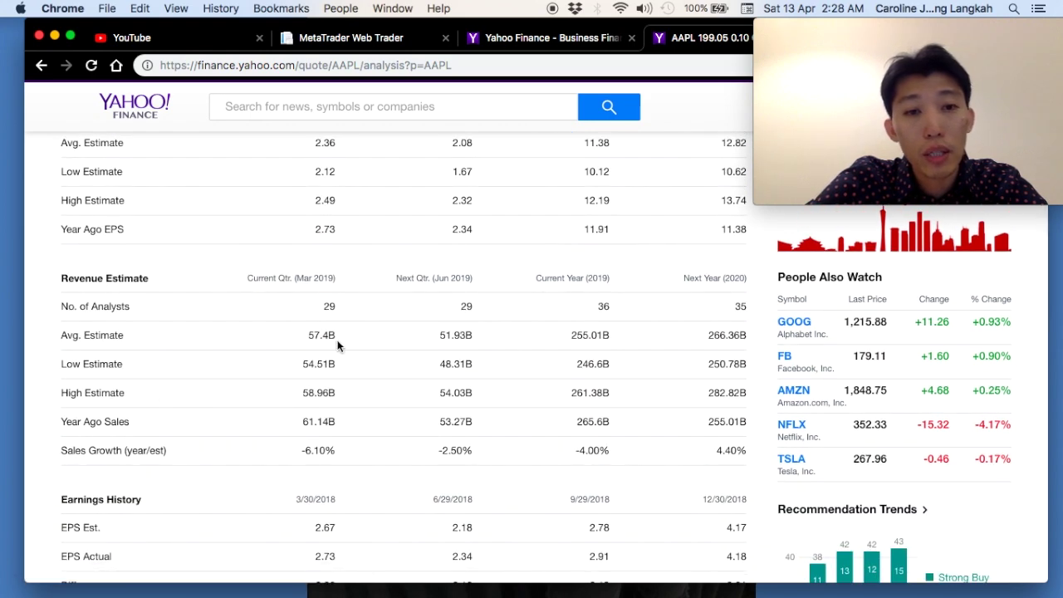
{"action": "scroll", "coordinate": [337, 342], "scroll_direction": "down", "scroll_amount": 5}
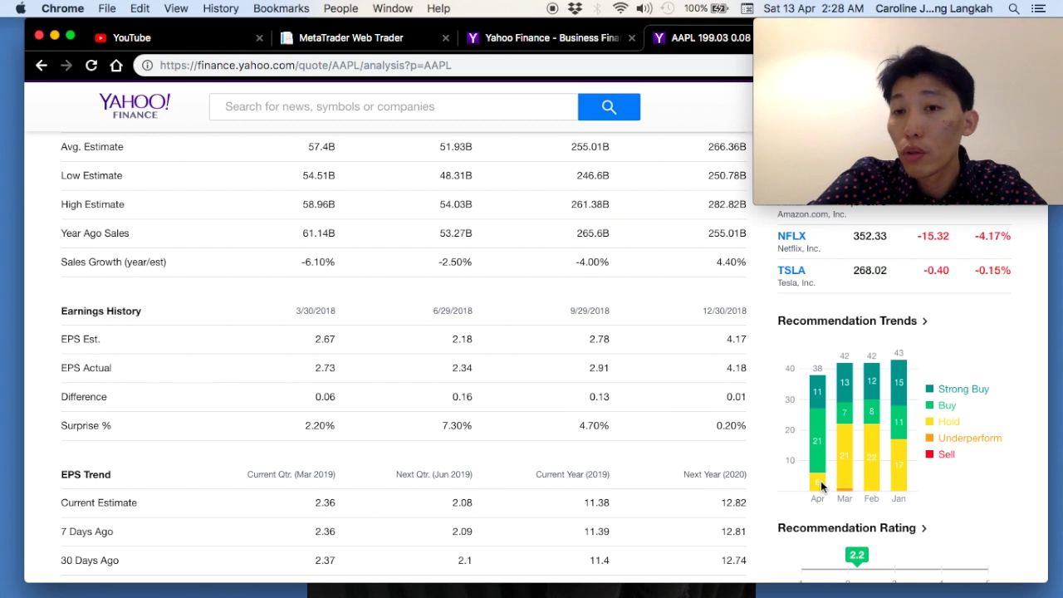
{"action": "scroll", "coordinate": [1031, 432], "scroll_direction": "down", "scroll_amount": 5}
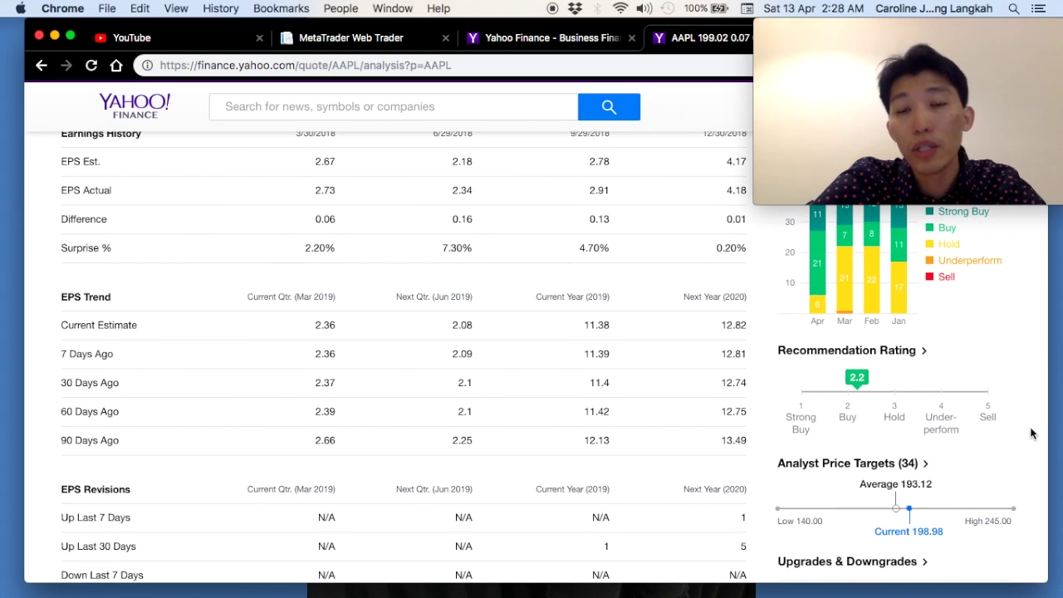
{"action": "scroll", "coordinate": [1031, 433], "scroll_direction": "up", "scroll_amount": 1}
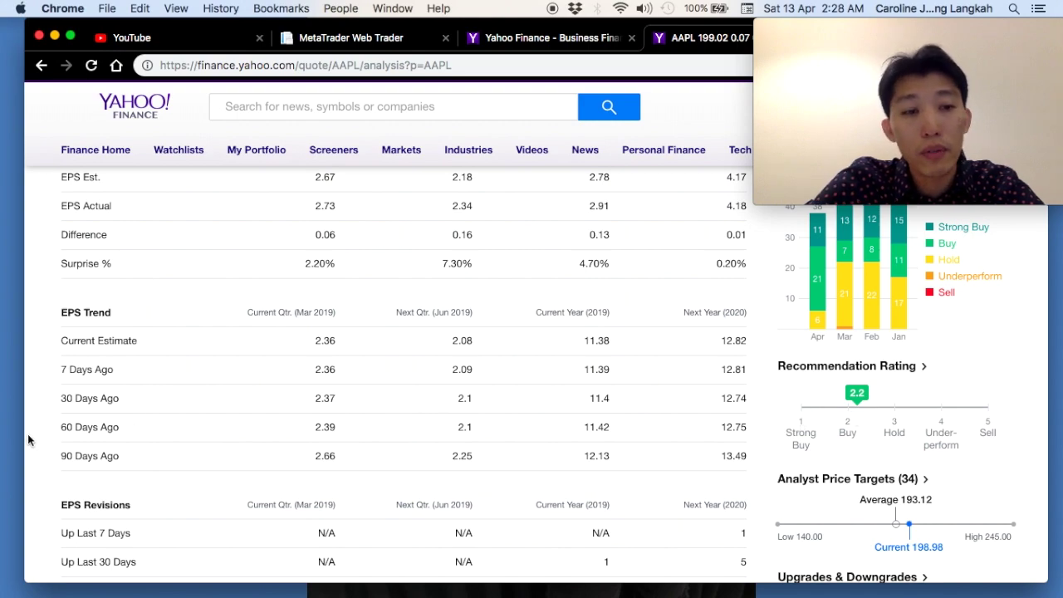
{"action": "scroll", "coordinate": [37, 449], "scroll_direction": "up", "scroll_amount": 6}
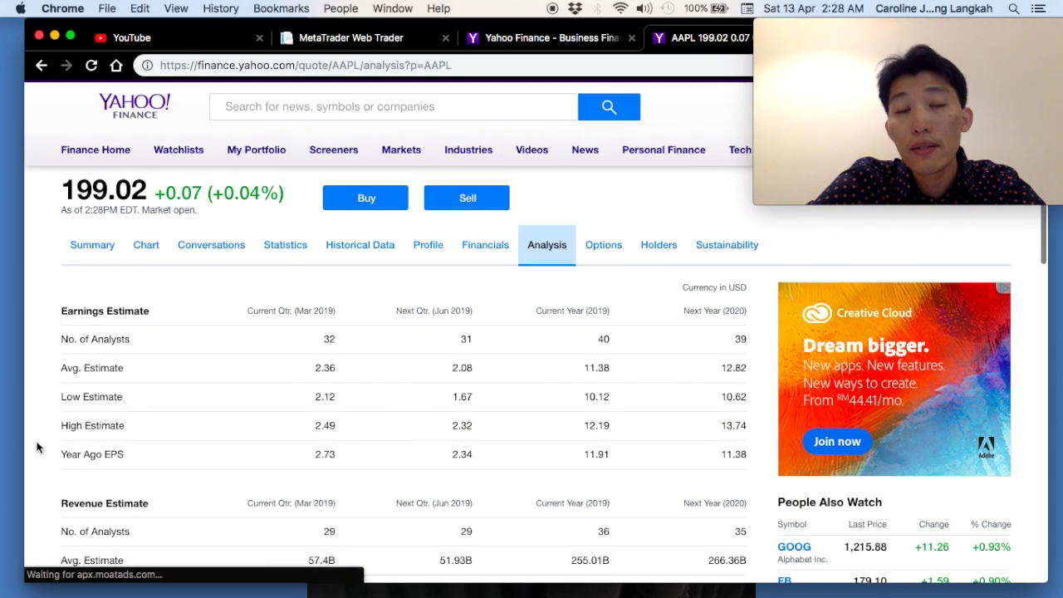
{"action": "scroll", "coordinate": [36, 449], "scroll_direction": "down", "scroll_amount": 8}
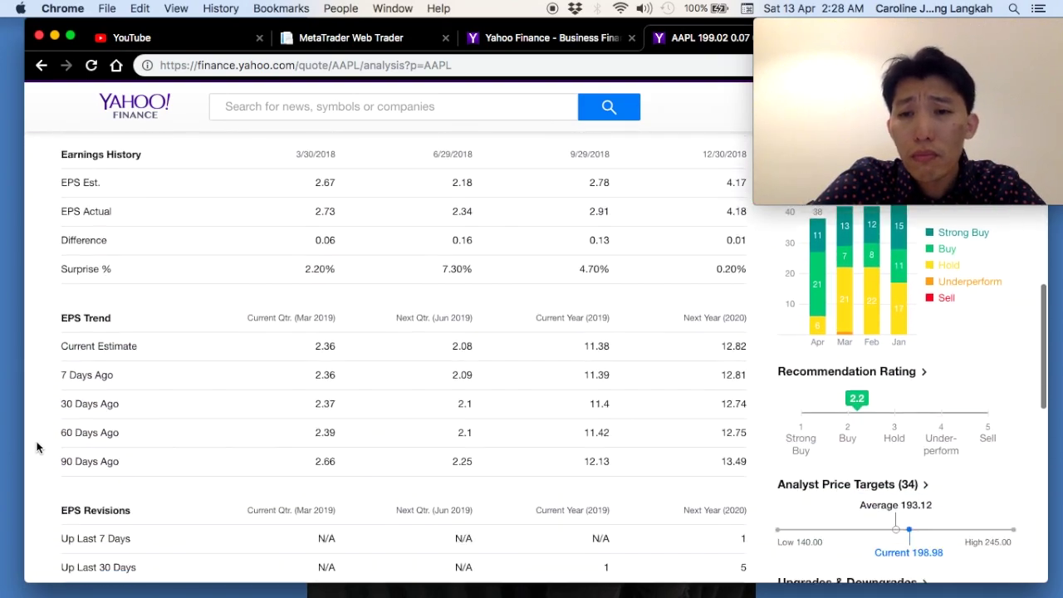
{"action": "scroll", "coordinate": [37, 449], "scroll_direction": "down", "scroll_amount": 3}
{"action": "scroll", "coordinate": [37, 449], "scroll_direction": "up", "scroll_amount": 10}
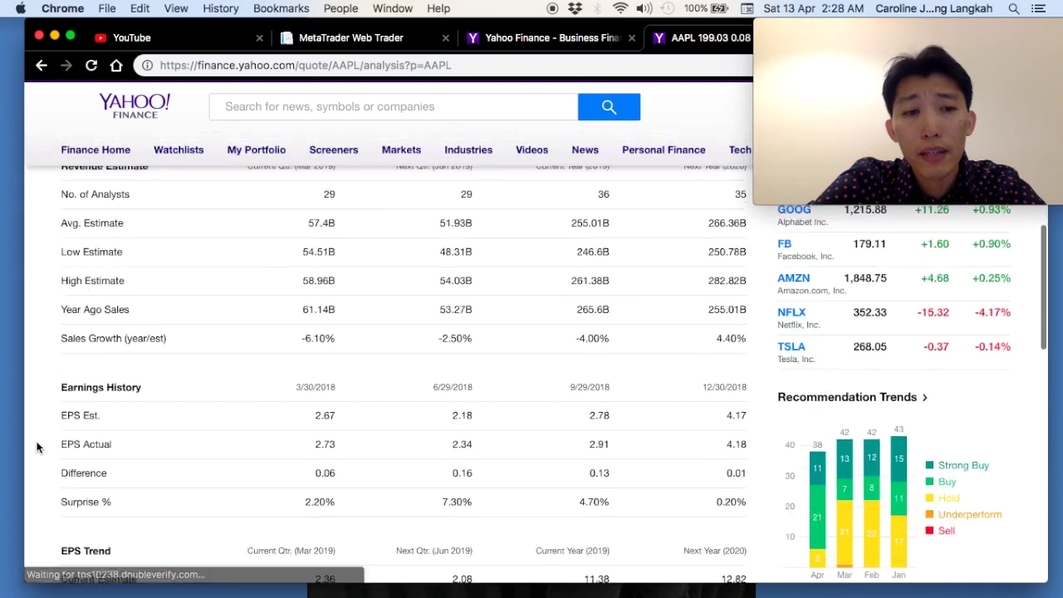
{"action": "scroll", "coordinate": [37, 449], "scroll_direction": "up", "scroll_amount": 3}
{"action": "scroll", "coordinate": [37, 449], "scroll_direction": "down", "scroll_amount": 2}
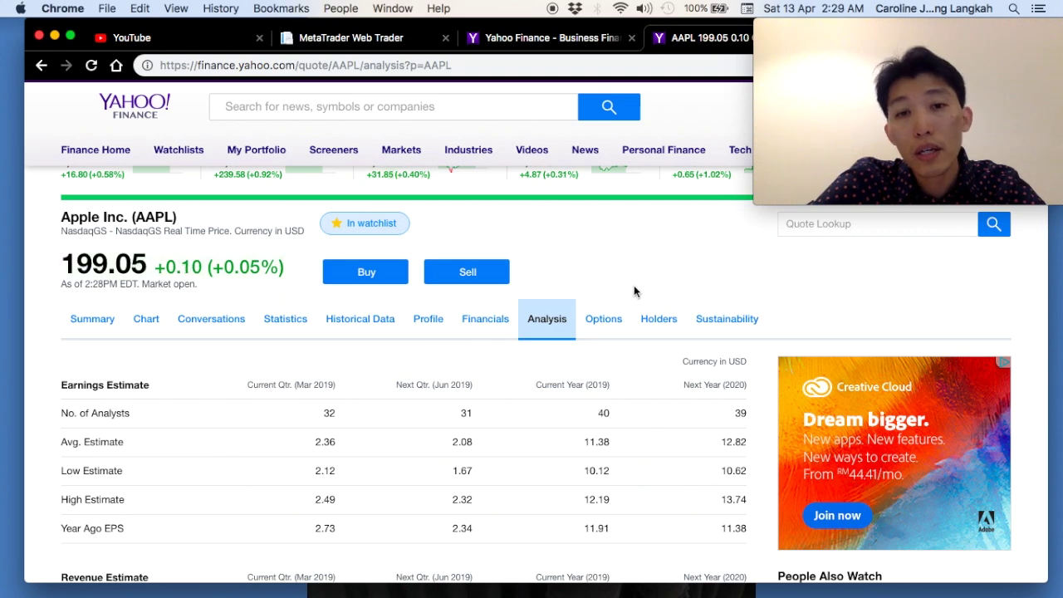
- Open AAPL's options chain and scroll through the April 12, 2019 calls and puts, then back up
{"action": "left_click", "coordinate": [604, 323]}
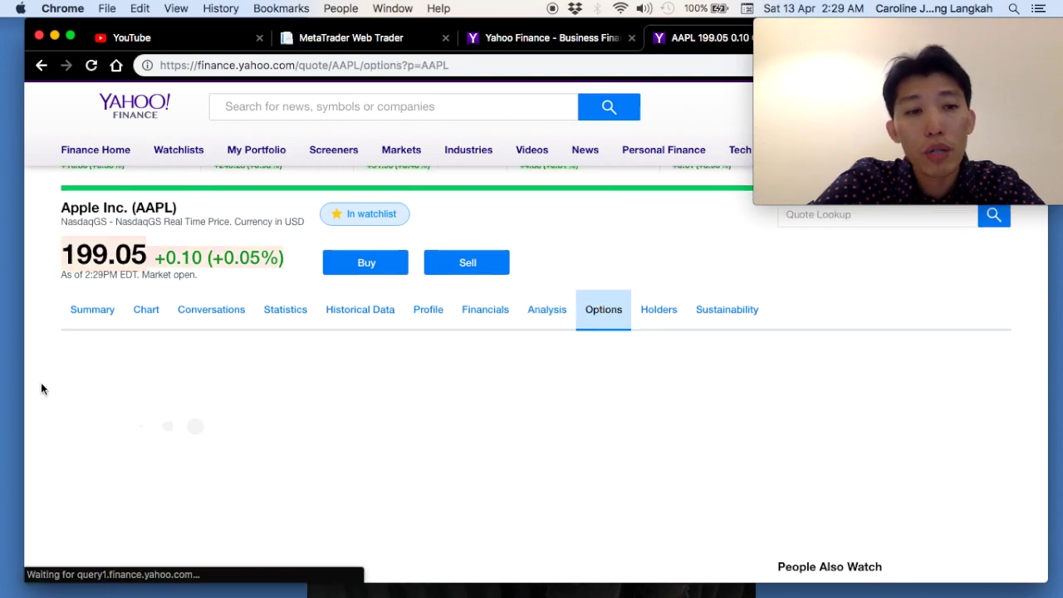
{"action": "scroll", "coordinate": [41, 382], "scroll_direction": "down", "scroll_amount": 2}
{"action": "scroll", "coordinate": [41, 382], "scroll_direction": "down", "scroll_amount": 6}
{"action": "scroll", "coordinate": [41, 382], "scroll_direction": "up", "scroll_amount": 3}
{"action": "scroll", "coordinate": [41, 382], "scroll_direction": "up", "scroll_amount": 3}
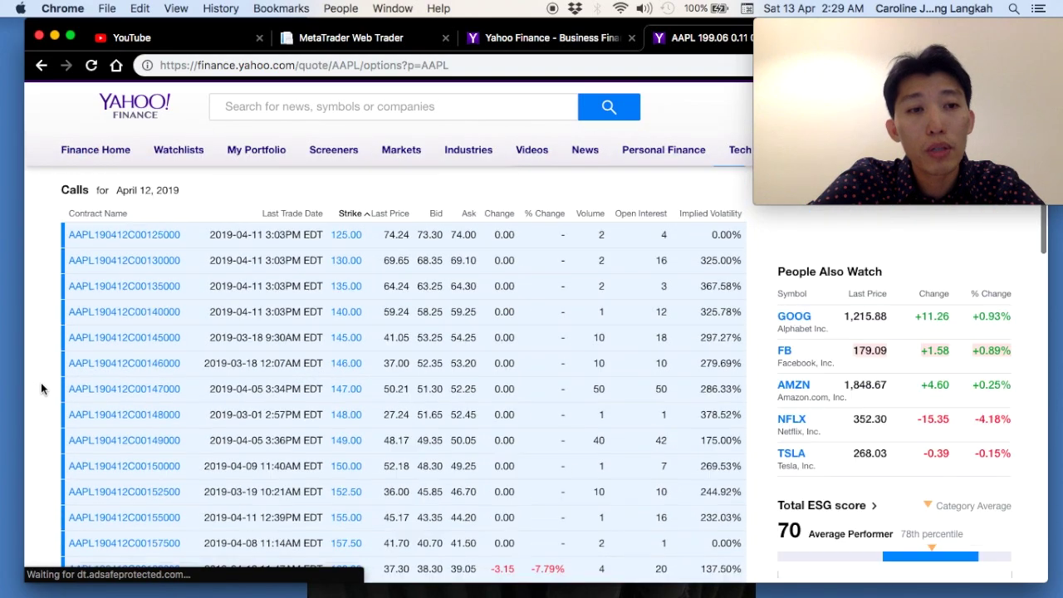
{"action": "scroll", "coordinate": [41, 382], "scroll_direction": "down", "scroll_amount": 7}
{"action": "scroll", "coordinate": [41, 382], "scroll_direction": "down", "scroll_amount": 6}
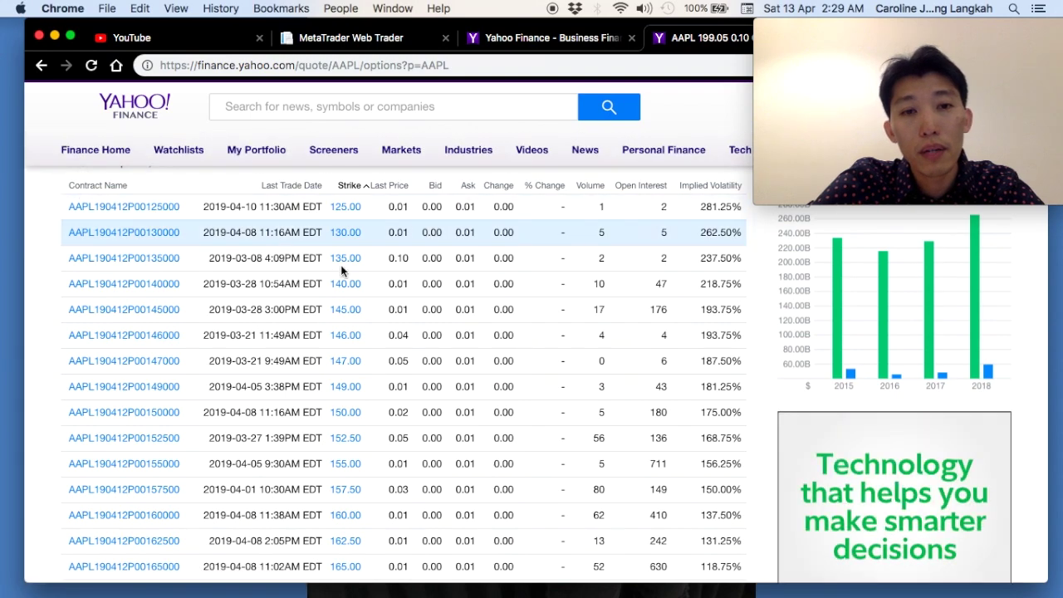
{"action": "scroll", "coordinate": [341, 265], "scroll_direction": "up", "scroll_amount": 15}
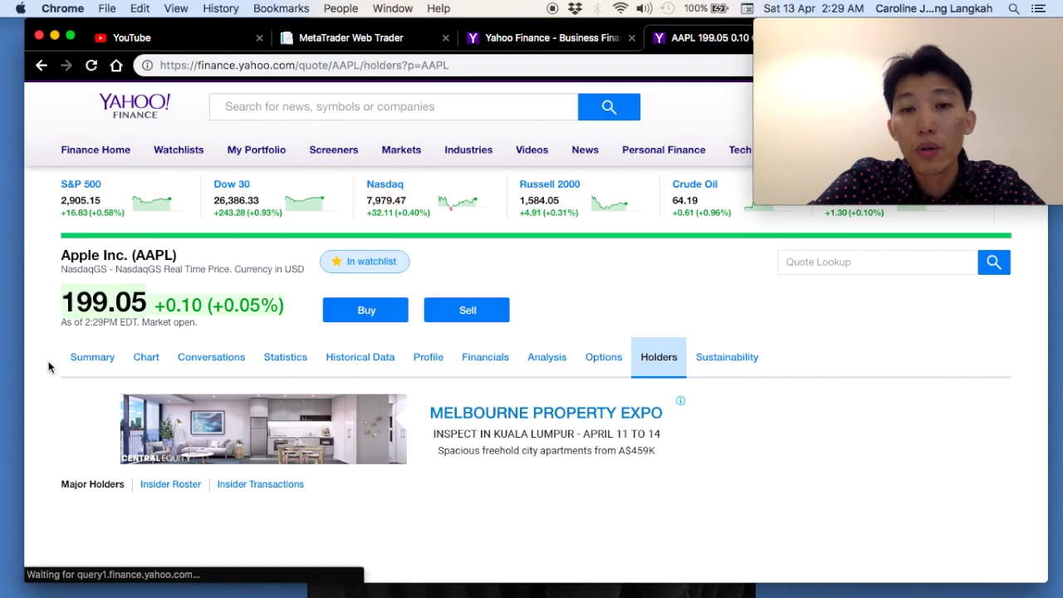
- Scroll through AAPL's Major Holders, Top Institutional Holders and Top Mutual Fund Holders tables
{"action": "scroll", "coordinate": [48, 368], "scroll_direction": "down", "scroll_amount": 4}
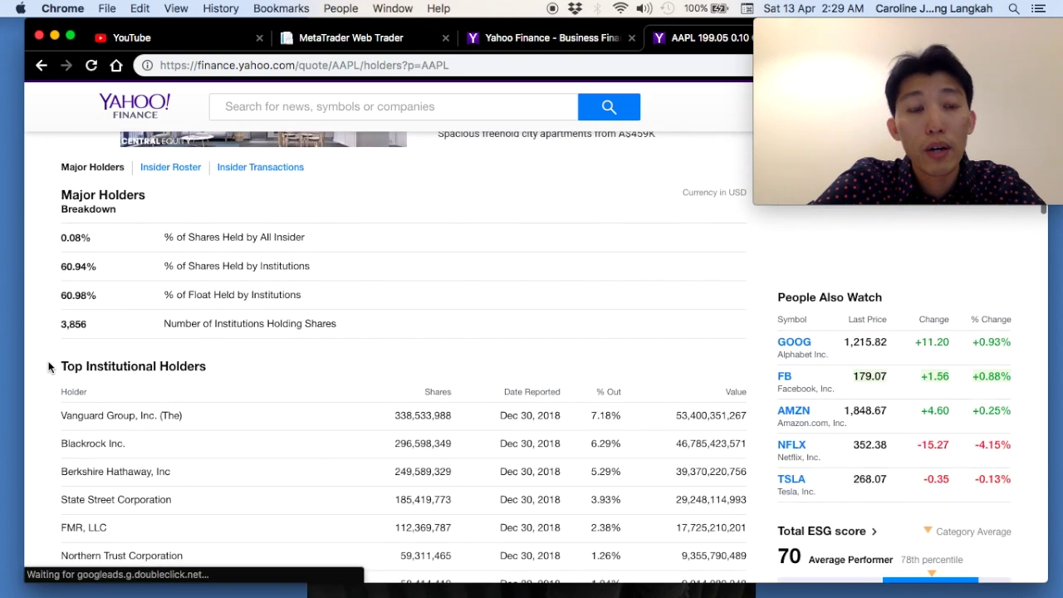
{"action": "scroll", "coordinate": [58, 366], "scroll_direction": "up", "scroll_amount": 1}
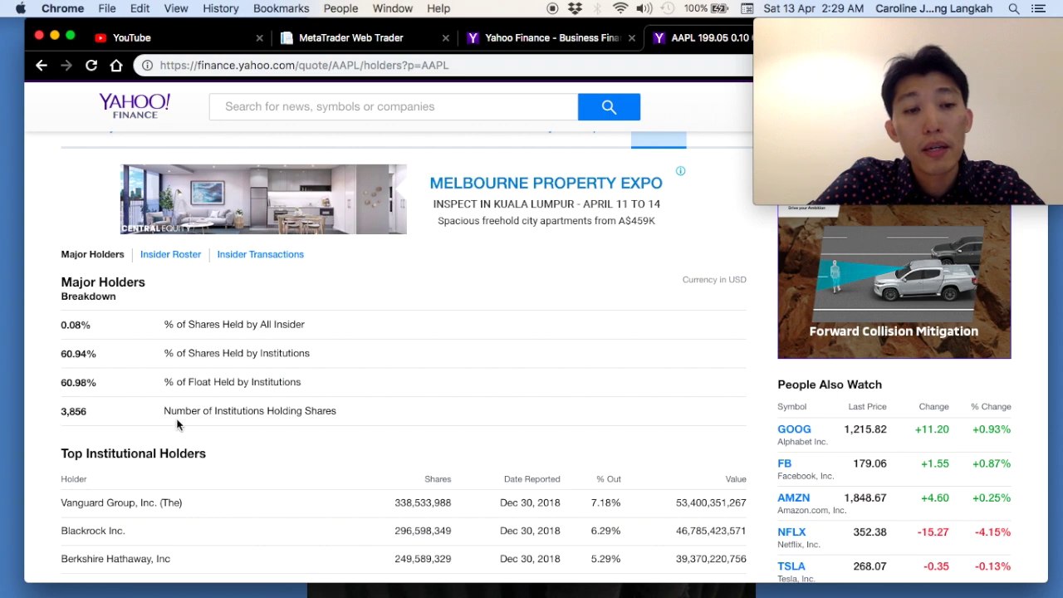
{"action": "scroll", "coordinate": [41, 472], "scroll_direction": "down", "scroll_amount": 5}
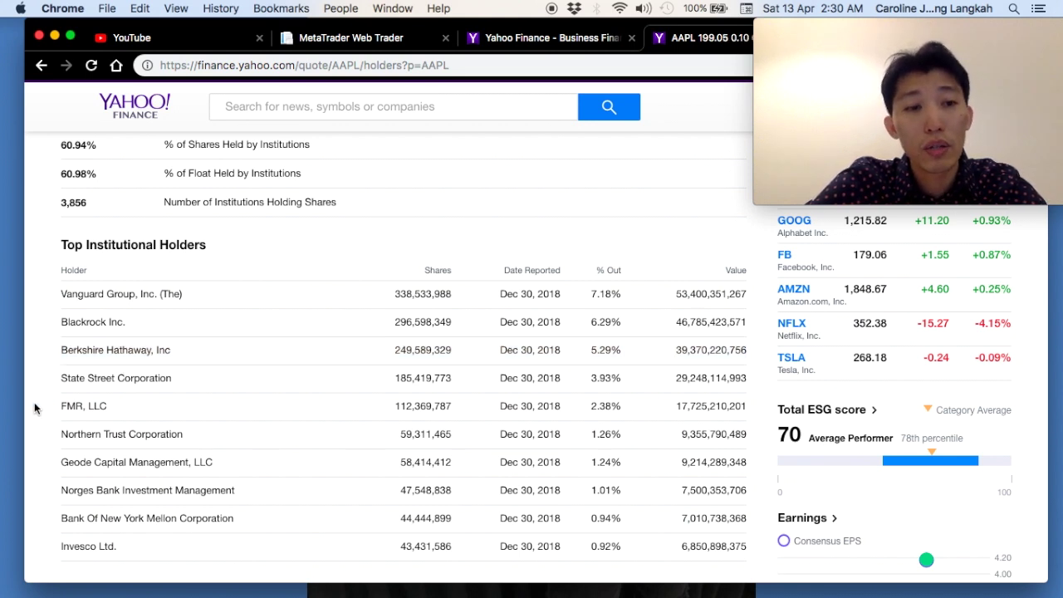
{"action": "scroll", "coordinate": [42, 432], "scroll_direction": "down", "scroll_amount": 5}
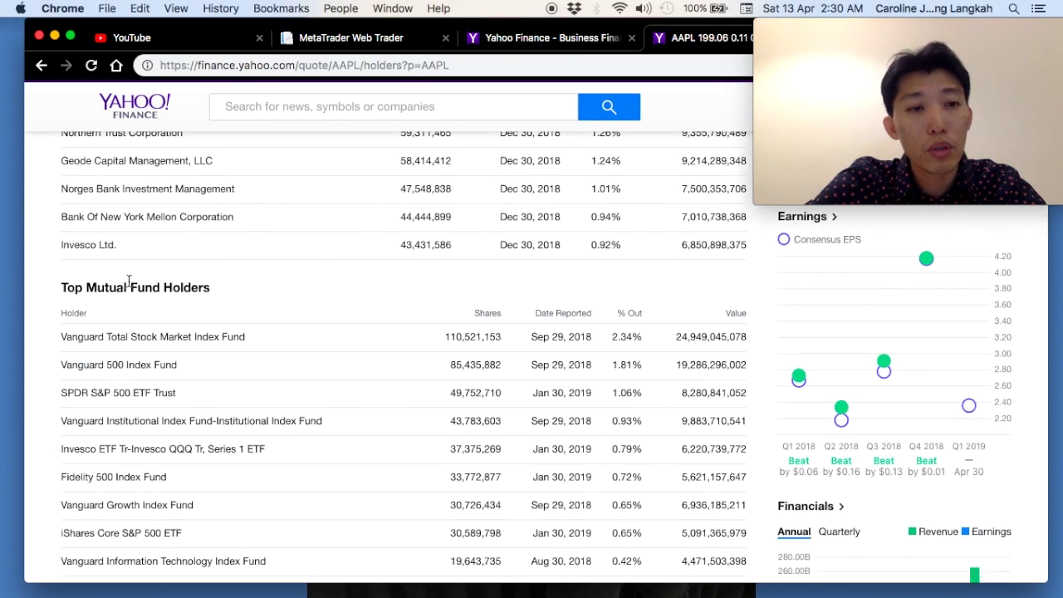
{"action": "scroll", "coordinate": [41, 430], "scroll_direction": "up", "scroll_amount": 10}
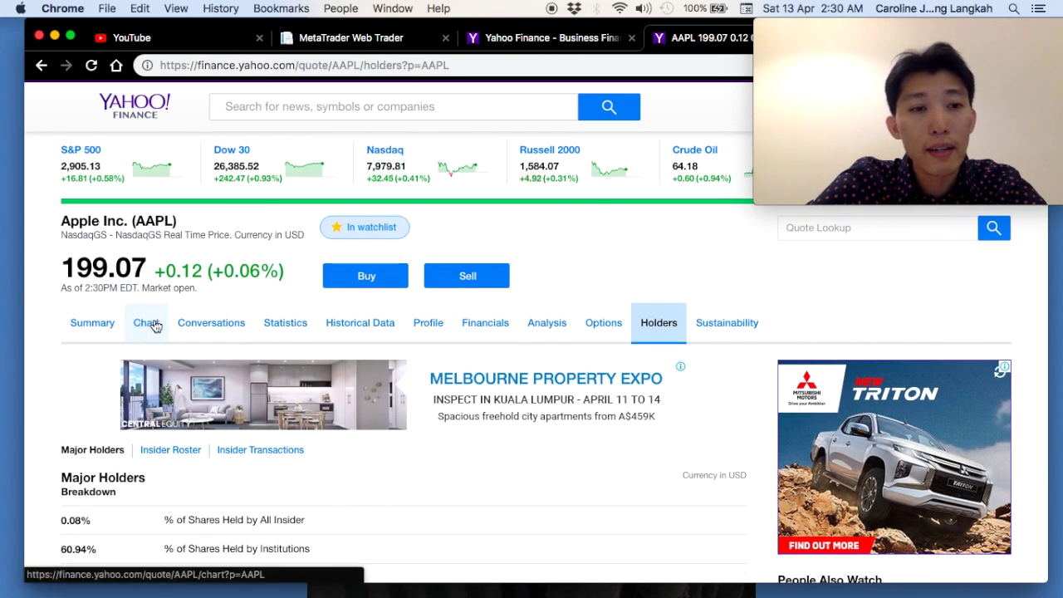
- Open the AAPL price chart showing the 50/150/200 EMAs and MACD
{"action": "left_click", "coordinate": [153, 327]}
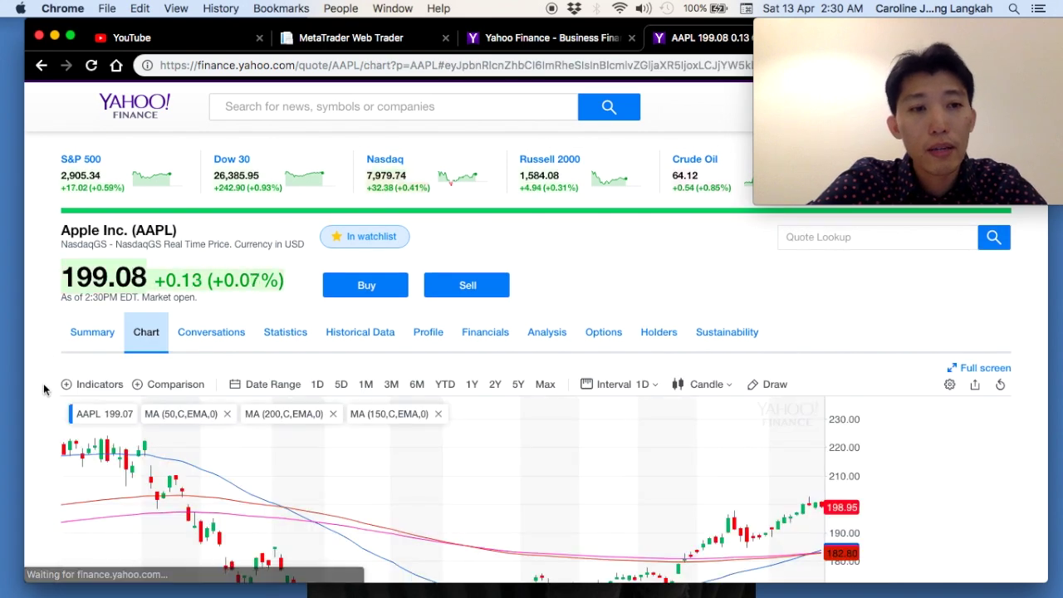
{"action": "scroll", "coordinate": [43, 383], "scroll_direction": "down", "scroll_amount": 1}
{"action": "scroll", "coordinate": [43, 387], "scroll_direction": "down", "scroll_amount": 1}
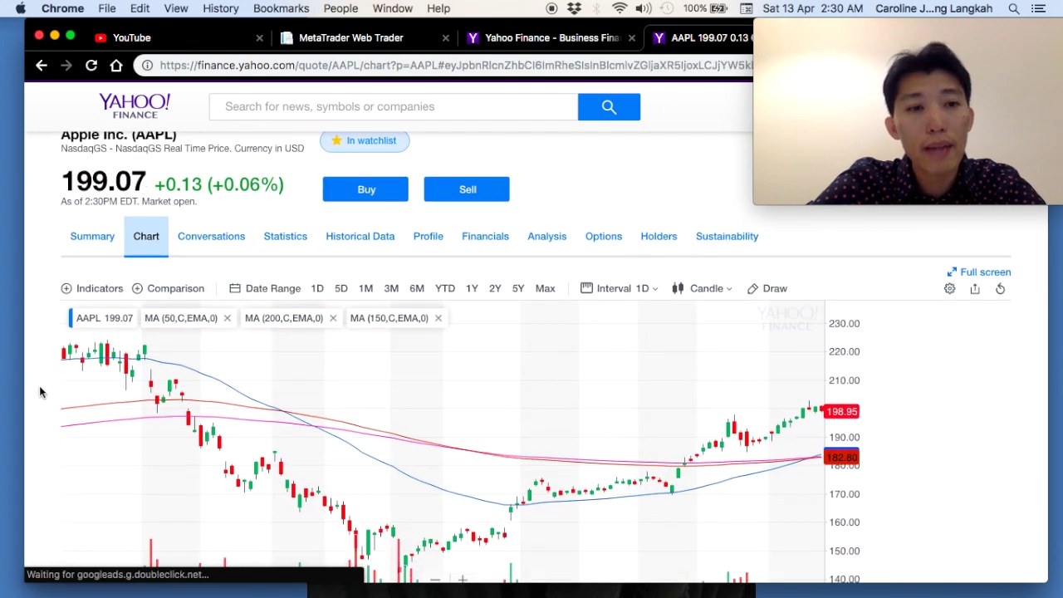
{"action": "scroll", "coordinate": [39, 391], "scroll_direction": "down", "scroll_amount": 2}
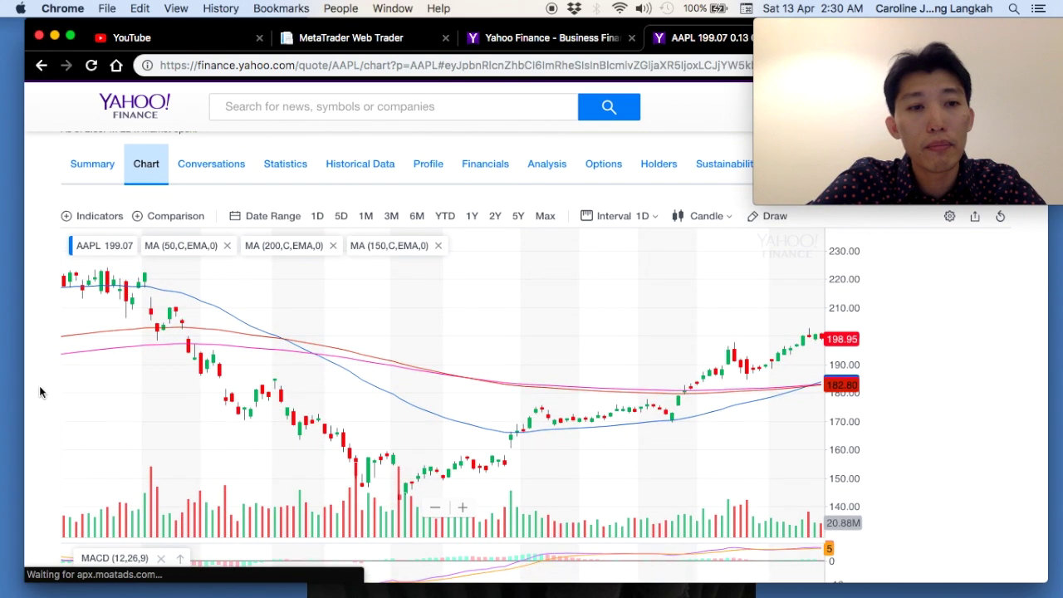
- Add the S&P 500 (^GSPC) as a percentage comparison line on the chart
{"action": "left_click", "coordinate": [139, 219]}
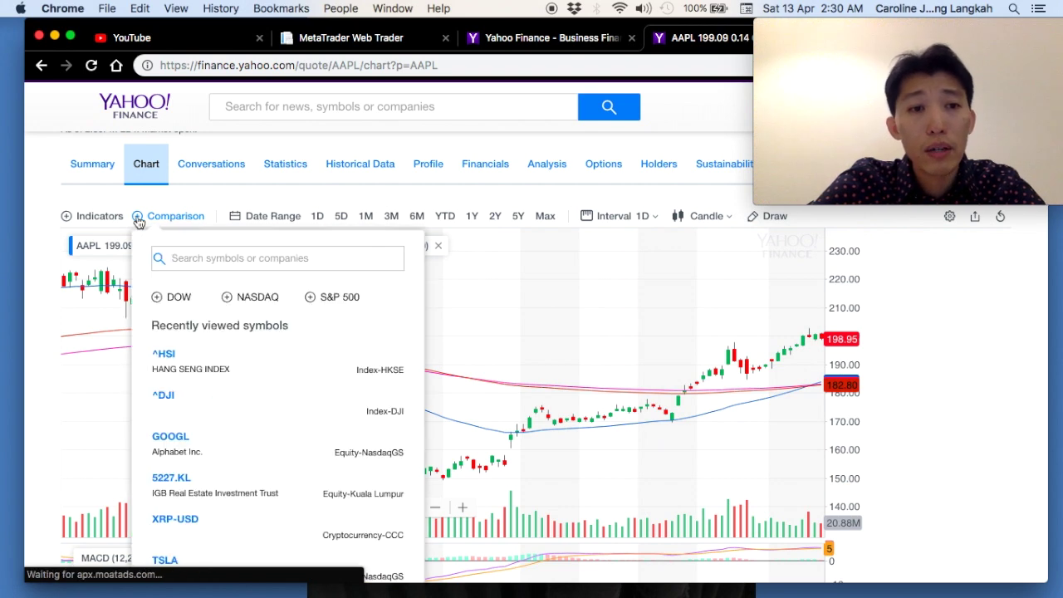
{"action": "left_click", "coordinate": [340, 298]}
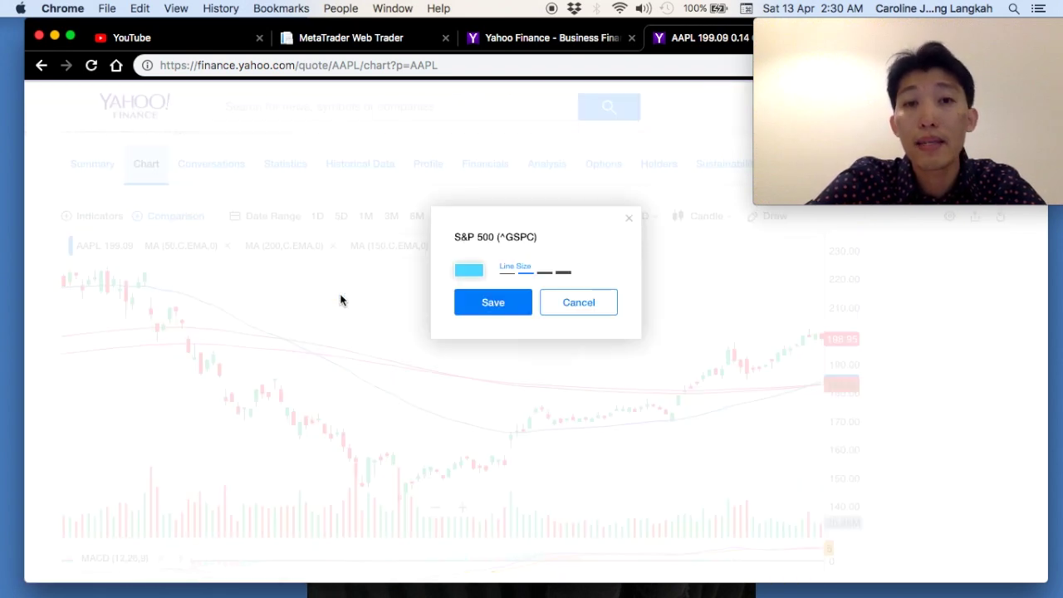
{"action": "left_click", "coordinate": [519, 304]}
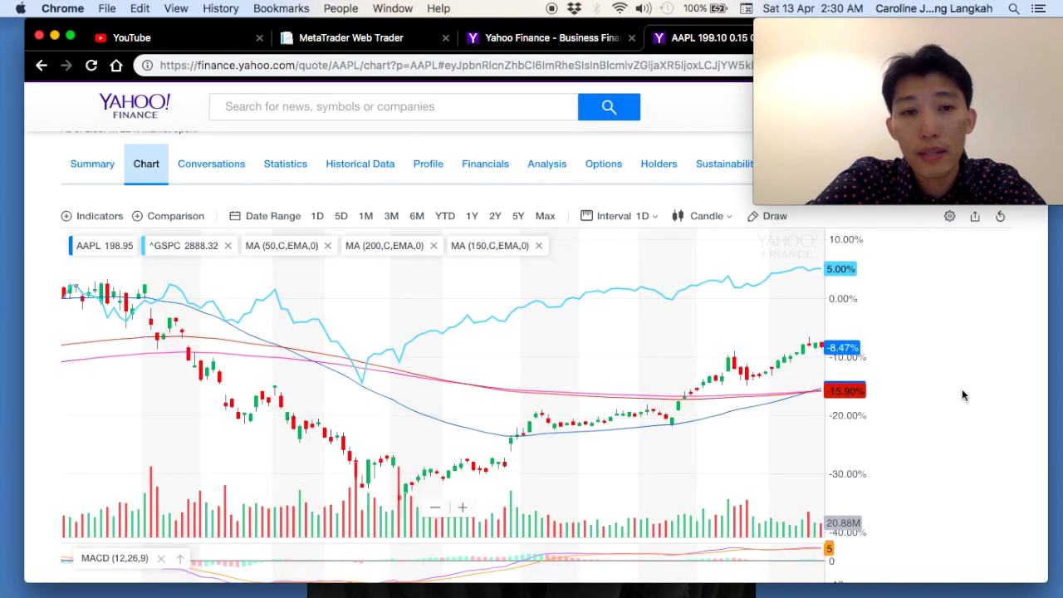
{"action": "scroll", "coordinate": [41, 465], "scroll_direction": "down", "scroll_amount": 2}
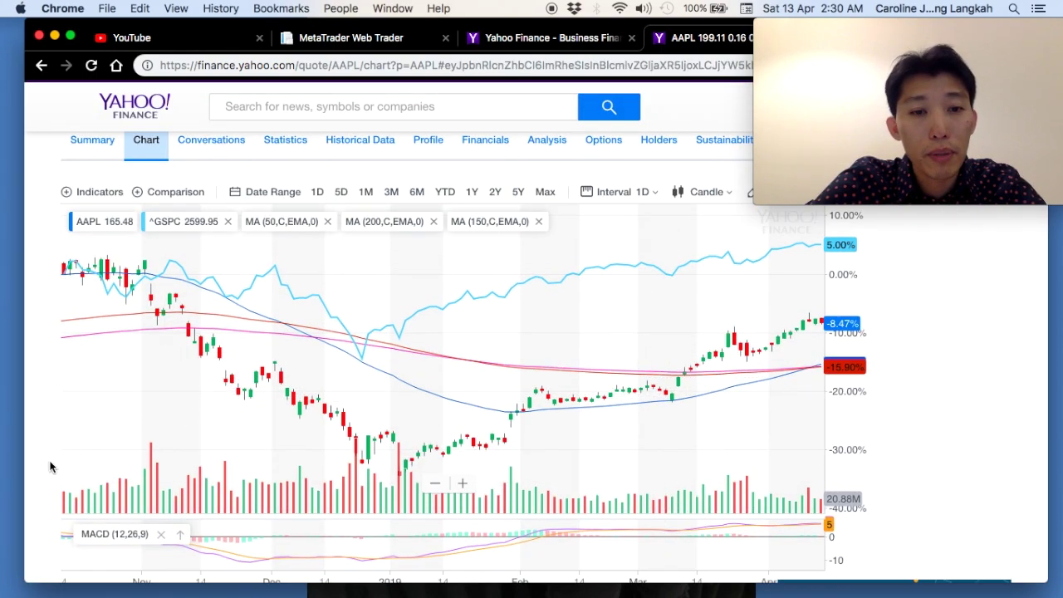
{"action": "scroll", "coordinate": [36, 499], "scroll_direction": "down", "scroll_amount": 2}
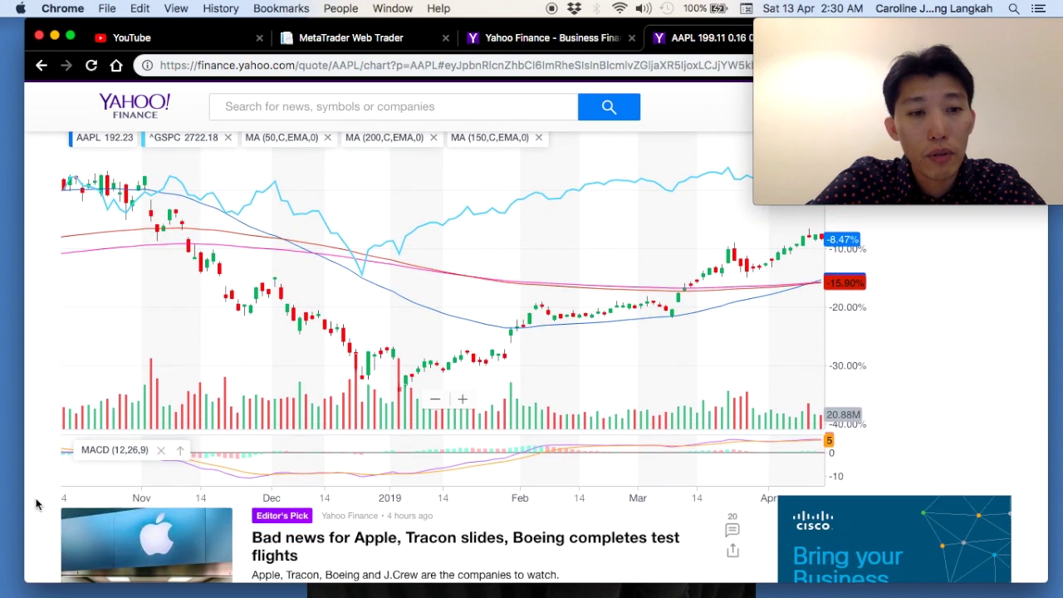
- Remove the MACD panel and zoom the chart out back to 2017
{"action": "left_click", "coordinate": [161, 453]}
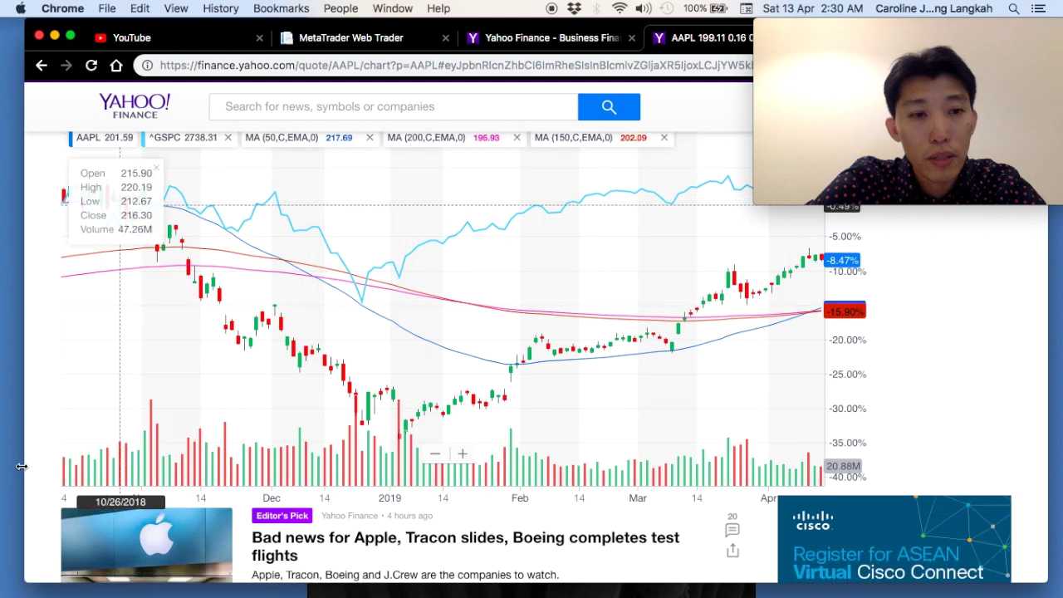
{"action": "left_click", "coordinate": [434, 454]}
{"action": "left_click", "coordinate": [435, 455]}
{"action": "left_click", "coordinate": [435, 456]}
{"action": "left_click", "coordinate": [436, 456]}
{"action": "left_click", "coordinate": [436, 455]}
- Zoom out further and pan so the comparison spans early 2016 to April 2019
{"action": "left_click", "coordinate": [436, 455]}
{"action": "left_click", "coordinate": [435, 455]}
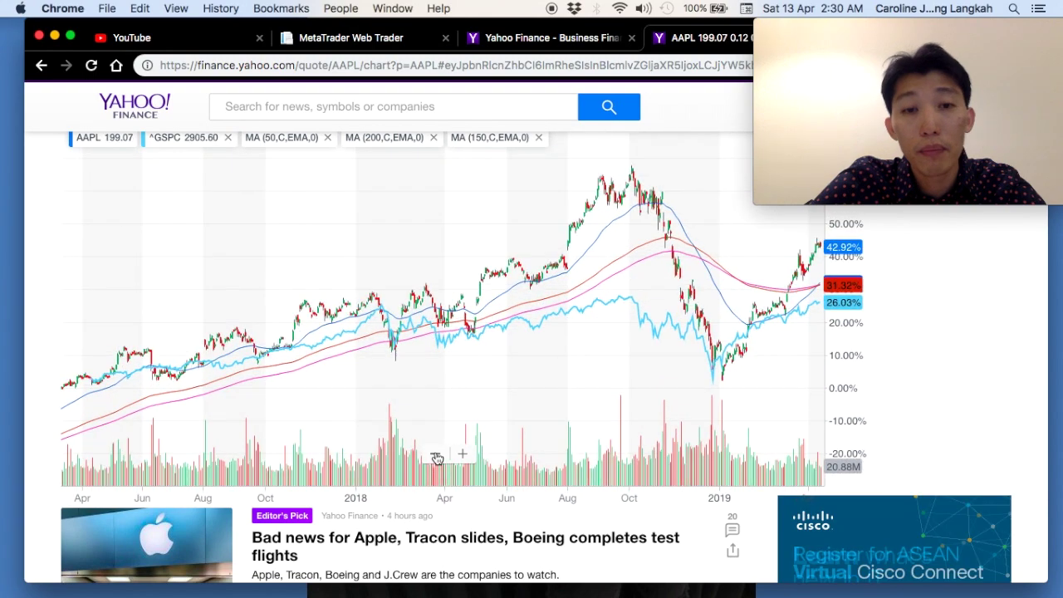
{"action": "left_click", "coordinate": [435, 455]}
{"action": "left_click", "coordinate": [435, 456]}
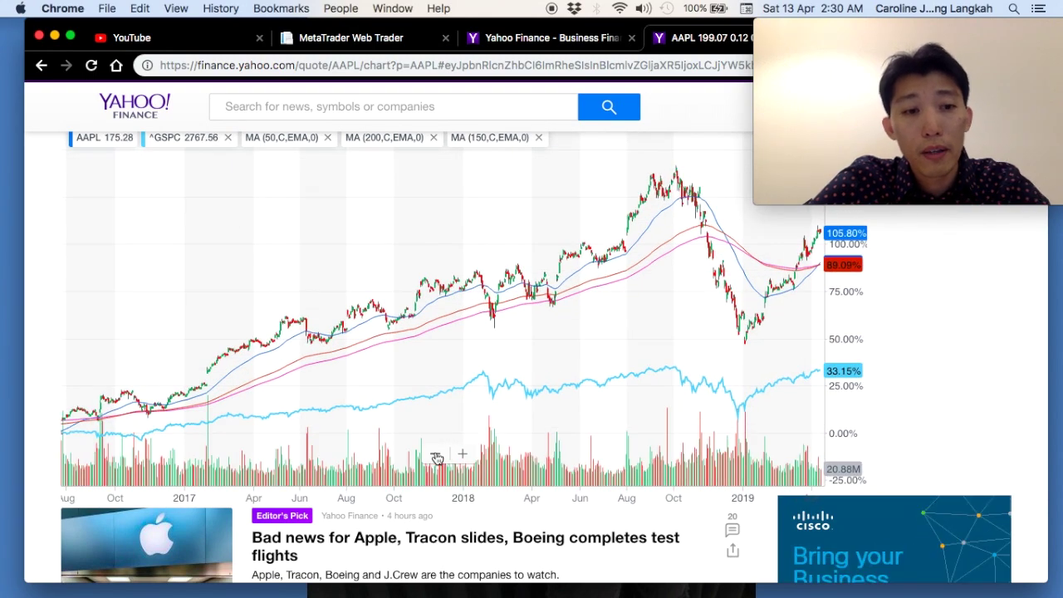
{"action": "left_click", "coordinate": [433, 457]}
{"action": "left_click", "coordinate": [433, 457]}
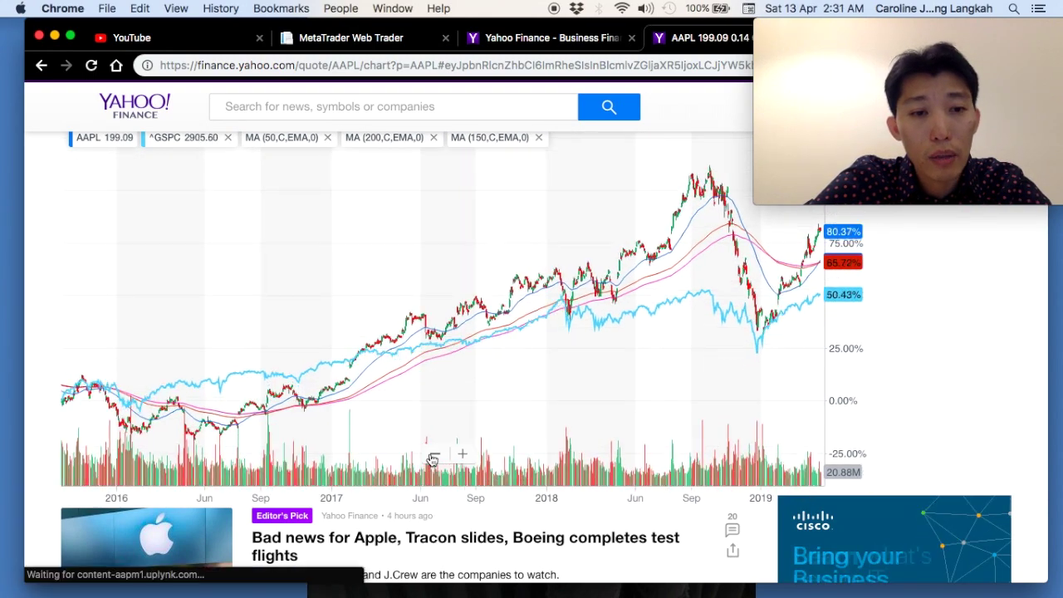
{"action": "left_click_drag", "start_coordinate": [209, 367], "coordinate": [153, 363]}
{"action": "scroll", "coordinate": [31, 368], "scroll_direction": "up", "scroll_amount": 2}
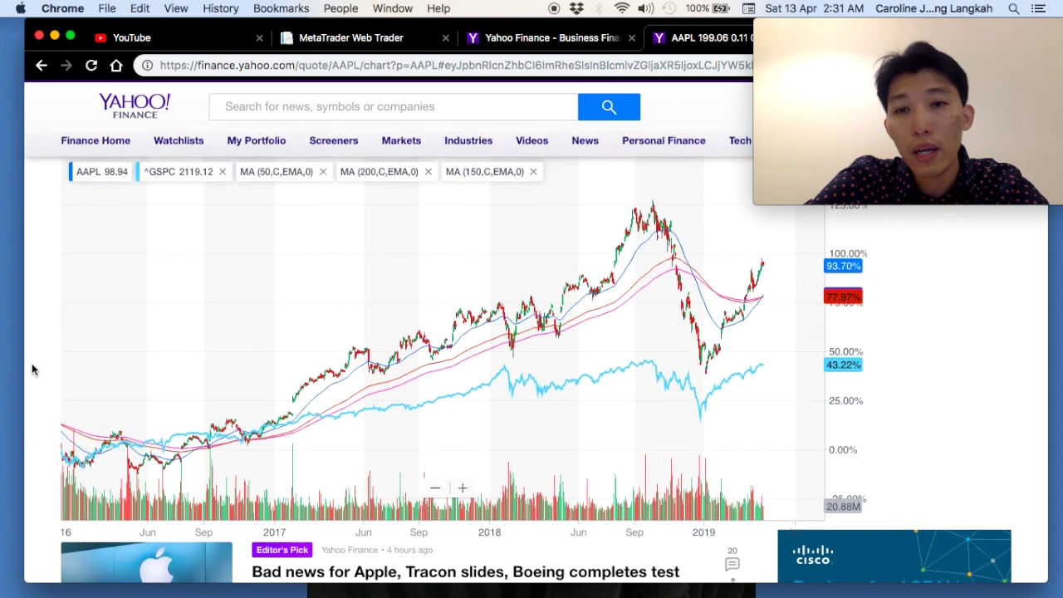